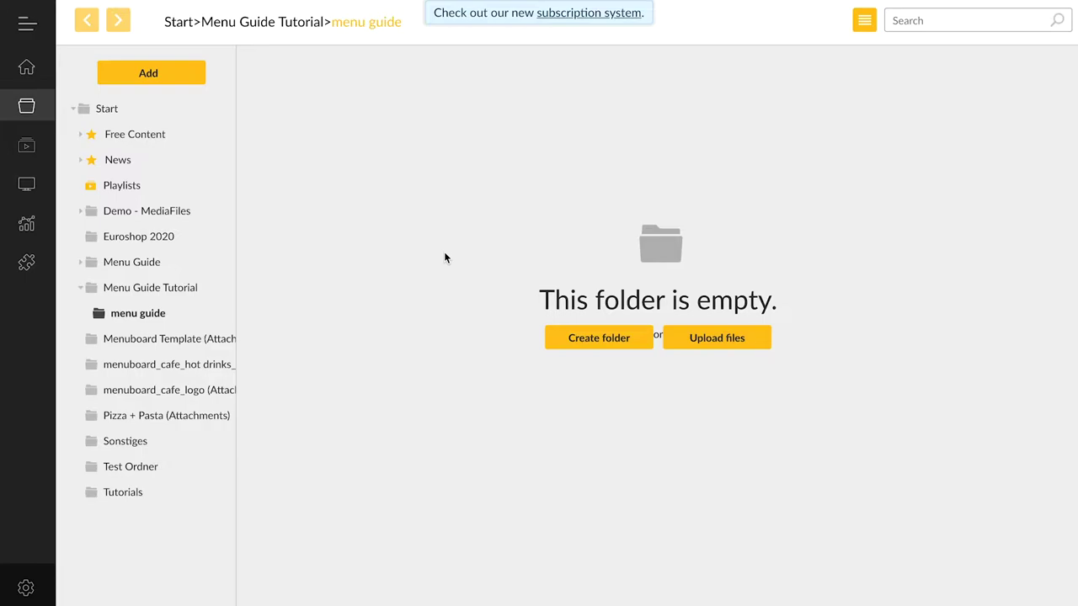
Create a 1920 × 1080 template named "Menu Guide Tutorial" in the menu guide folder.
right_click(445, 257)
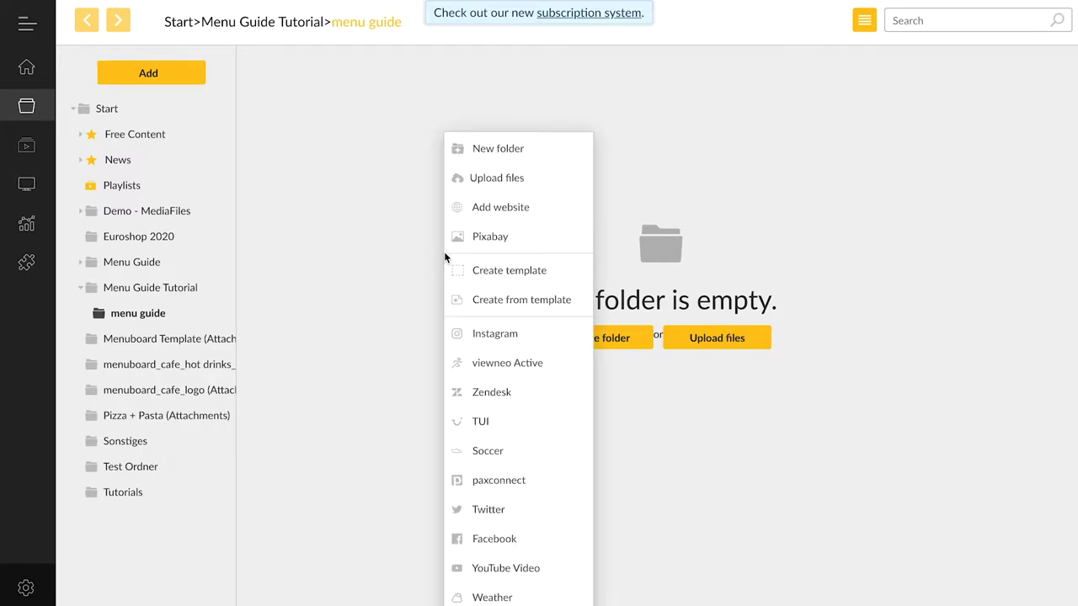
left_click(488, 272)
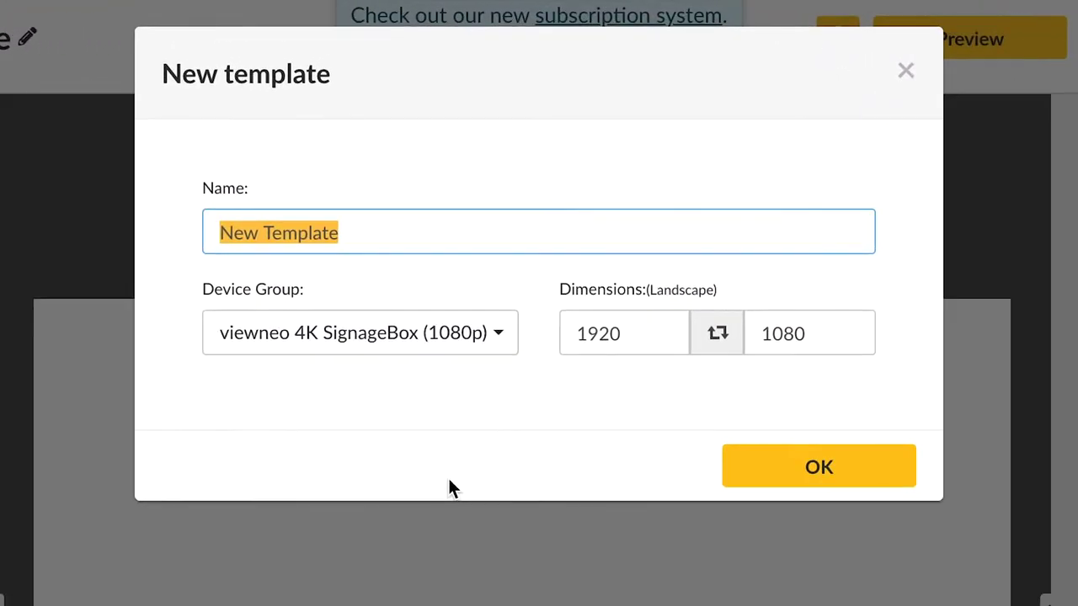
type("Men")
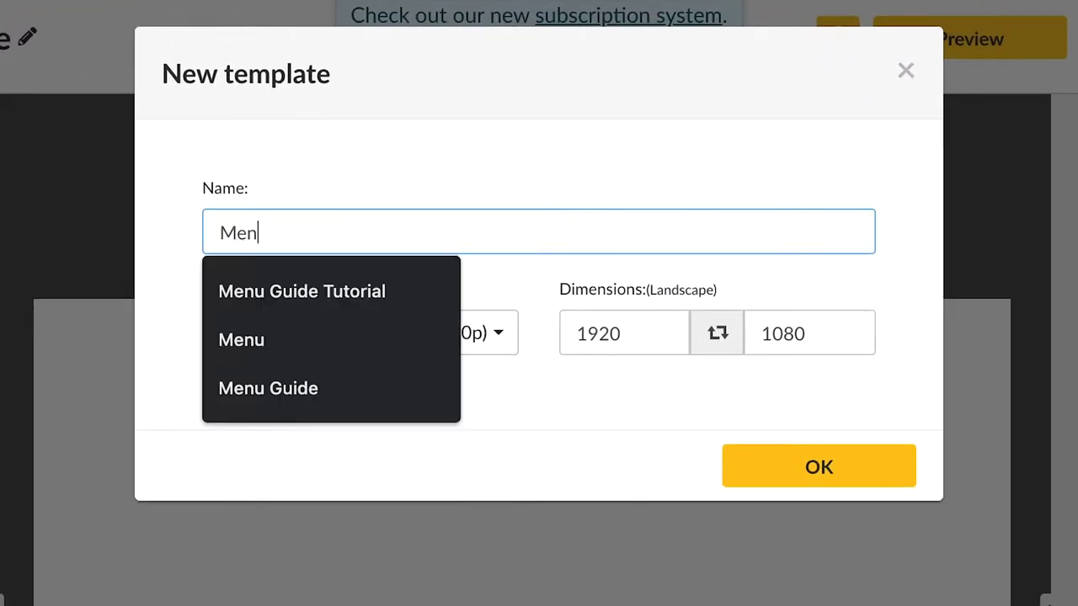
key("Down")
key("Return")
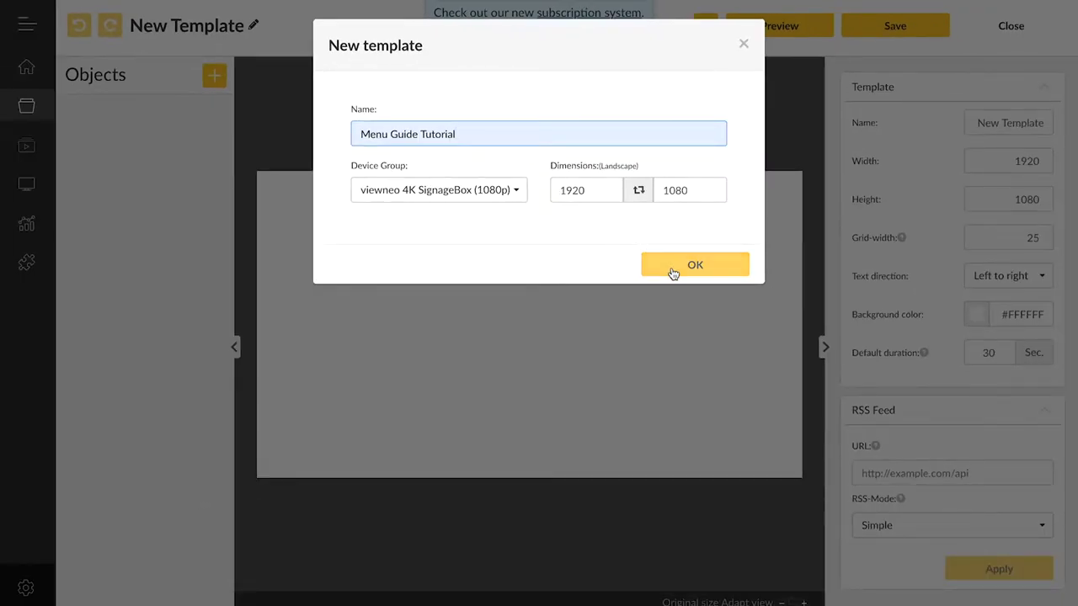
left_click(671, 269)
Search Pixabay for "wood background" and add the dark wood plank image to the template.
left_click(216, 77)
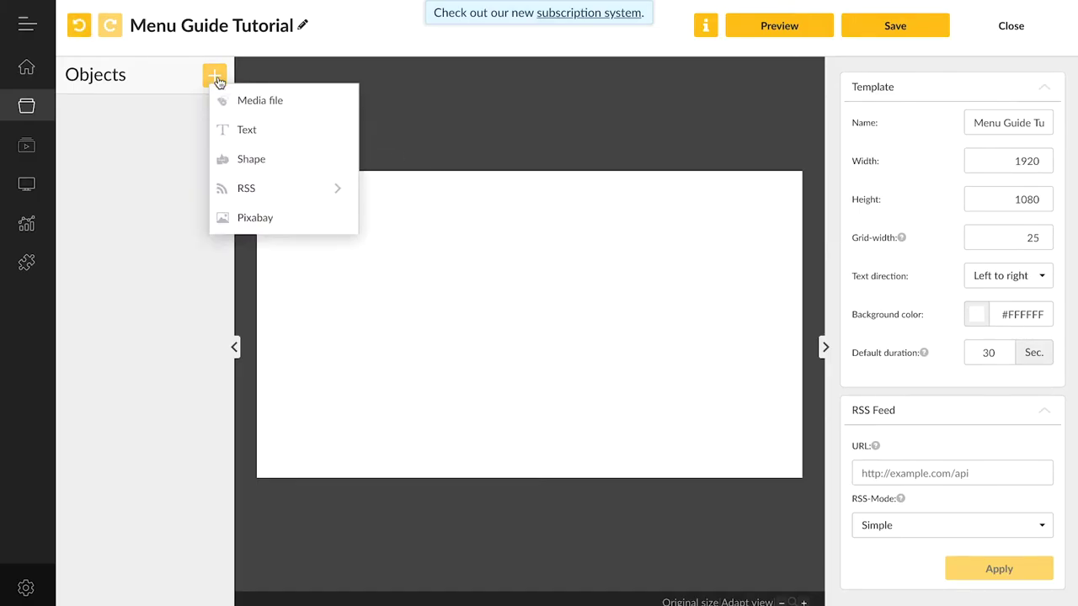
left_click(269, 221)
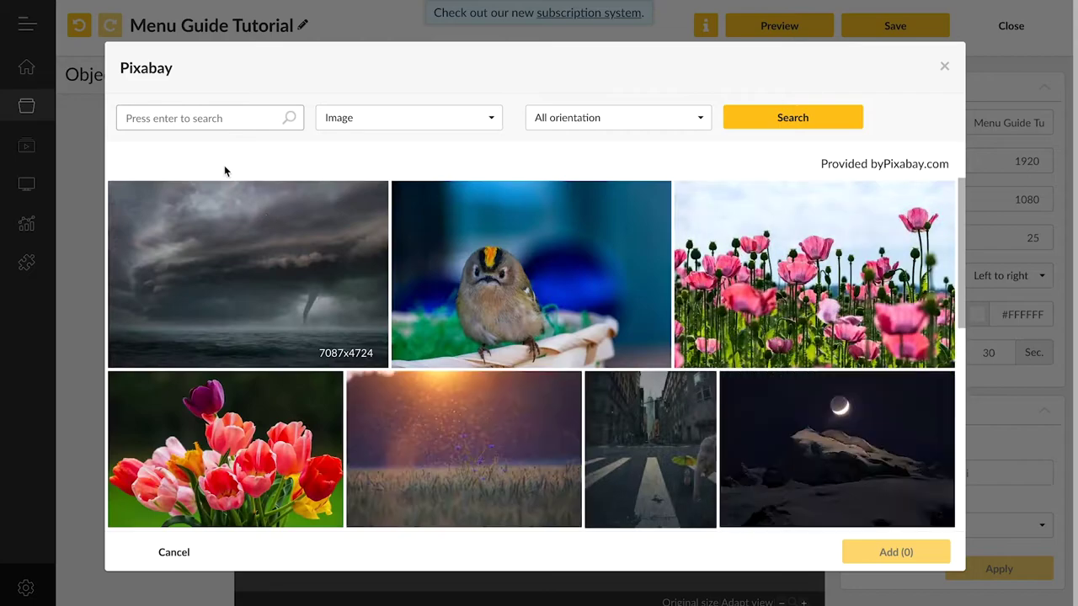
left_click(211, 117)
type("wood background")
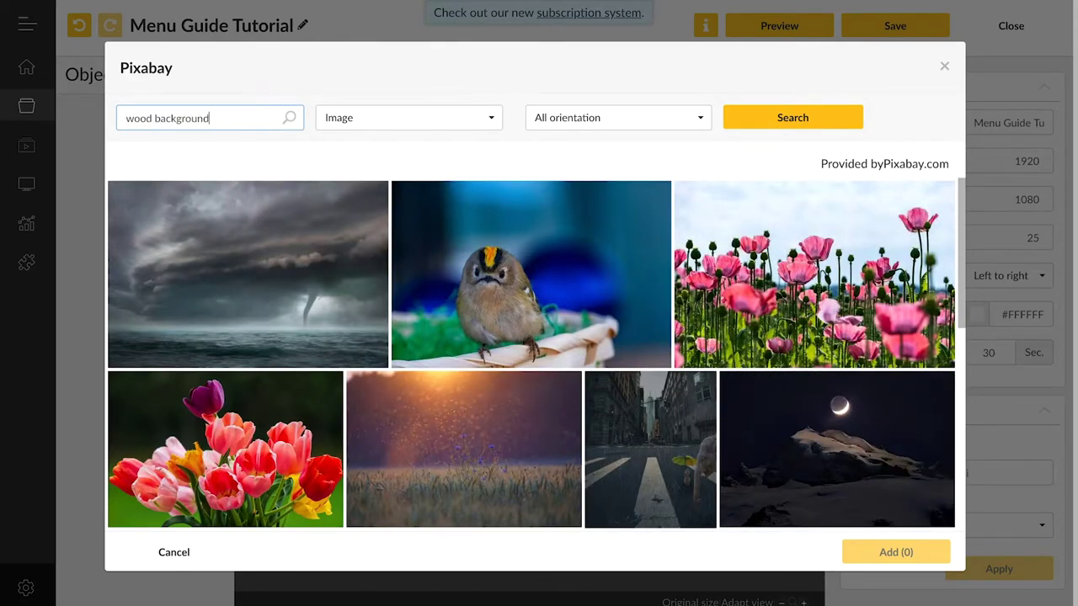
key("Return")
scroll(415, 298, "down", 5)
left_click(616, 337)
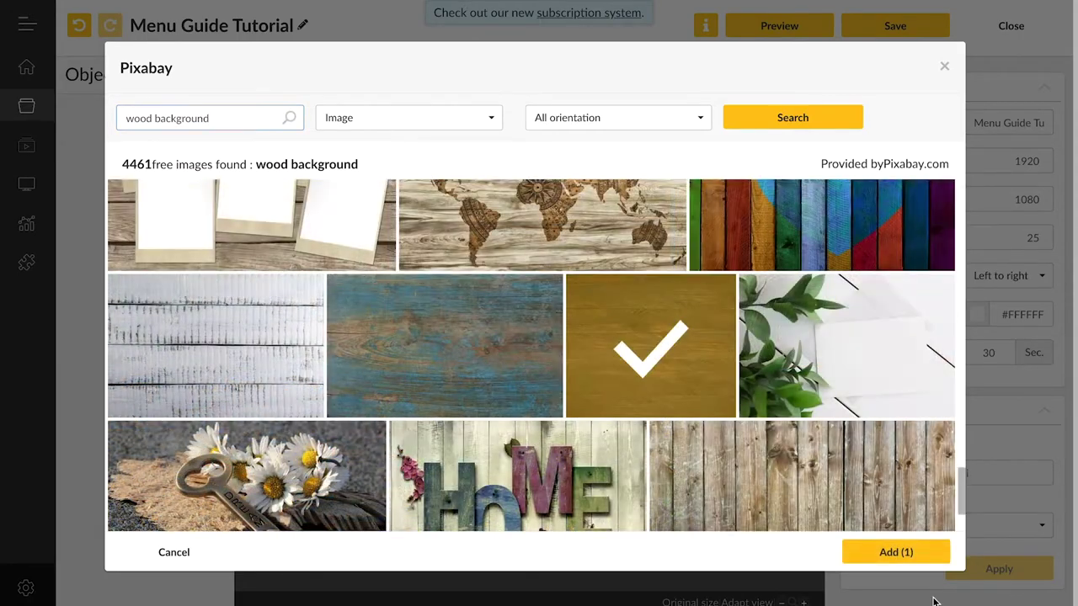
left_click(901, 551)
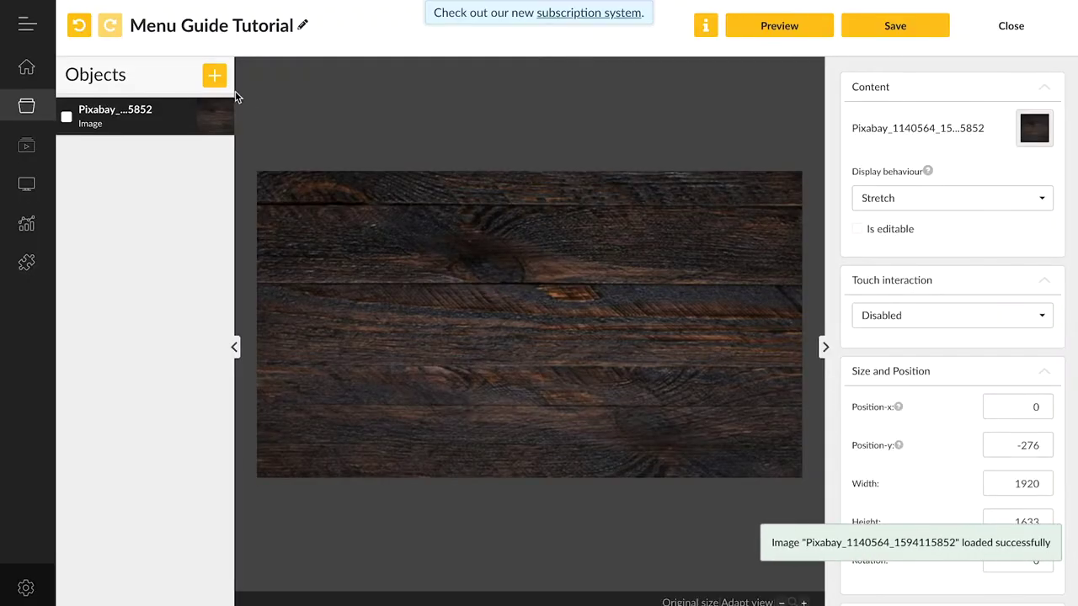
Add a shape and enlarge it to about 2463 × 2463 so it covers the whole canvas.
left_click(216, 77)
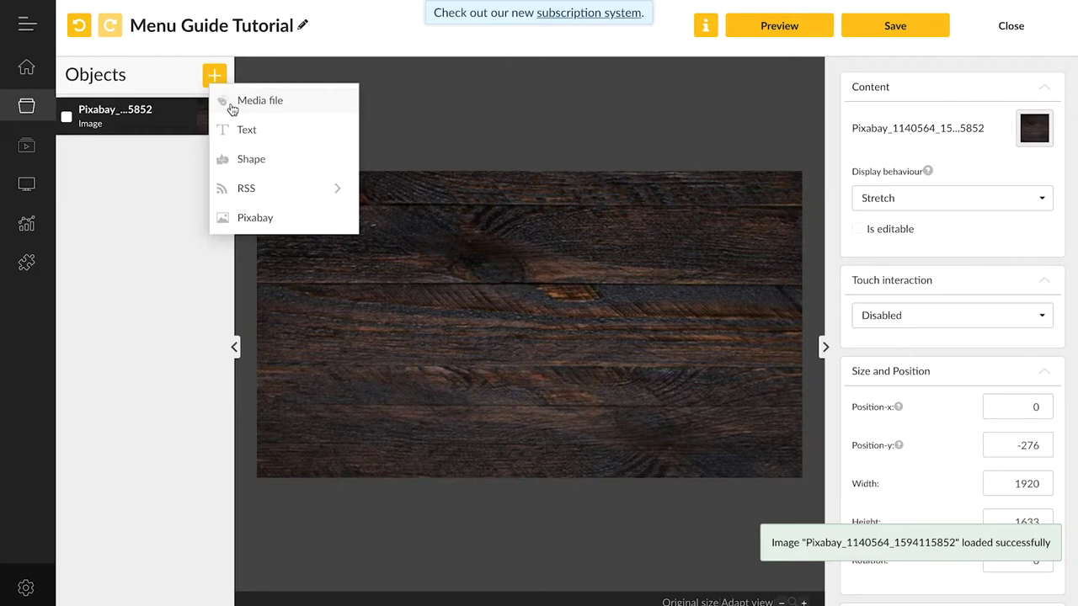
left_click(256, 160)
left_click_drag(619, 416, 680, 404)
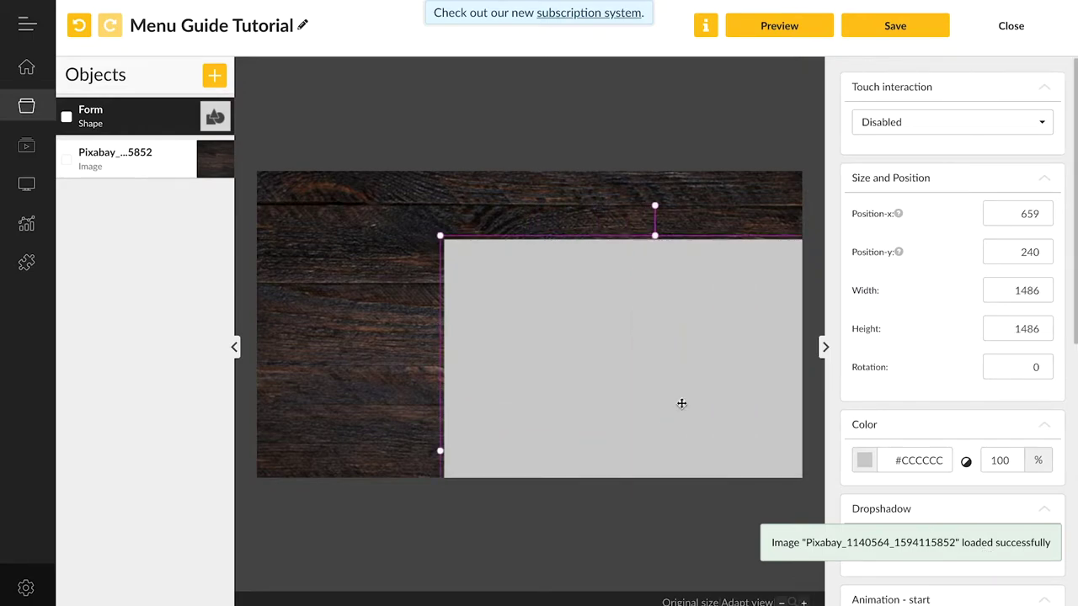
left_click_drag(439, 235, 160, 151)
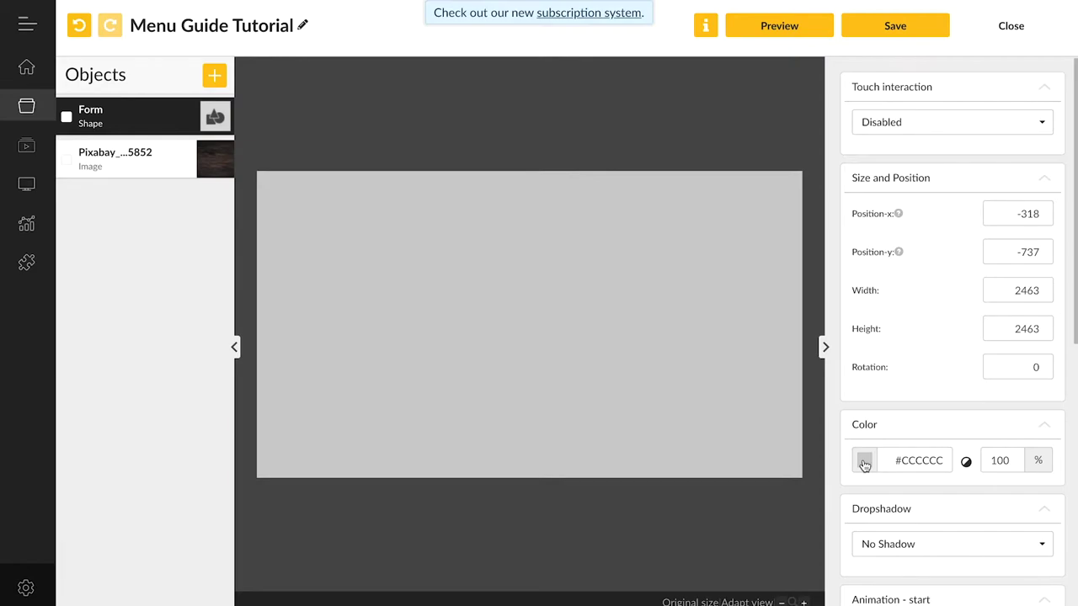
Color the shape black (#000000) and set its opacity to 45%.
left_click(864, 462)
left_click(877, 505)
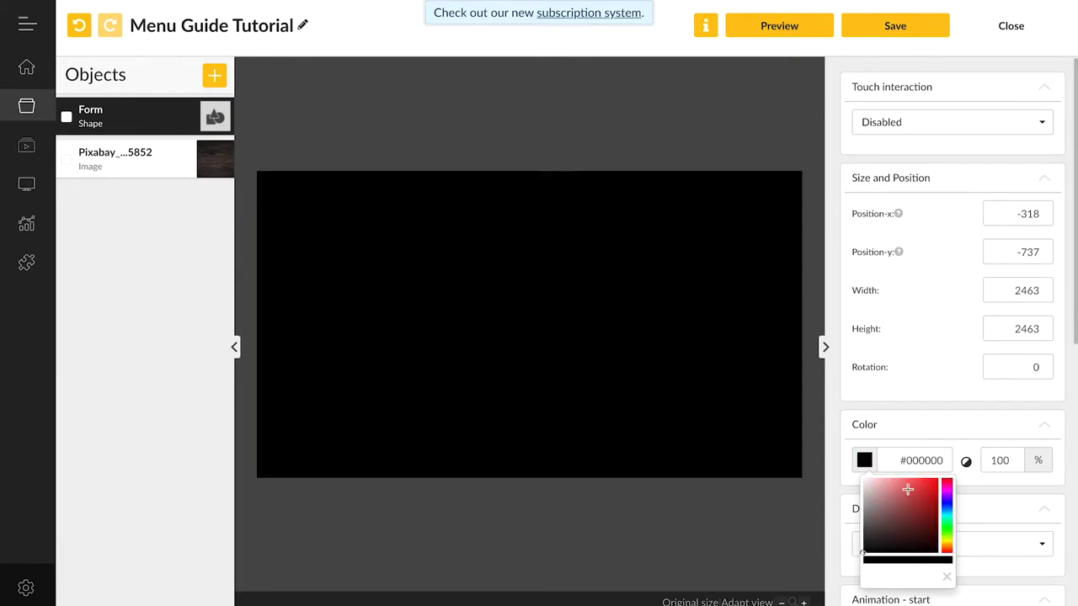
double_click(994, 459)
type("45")
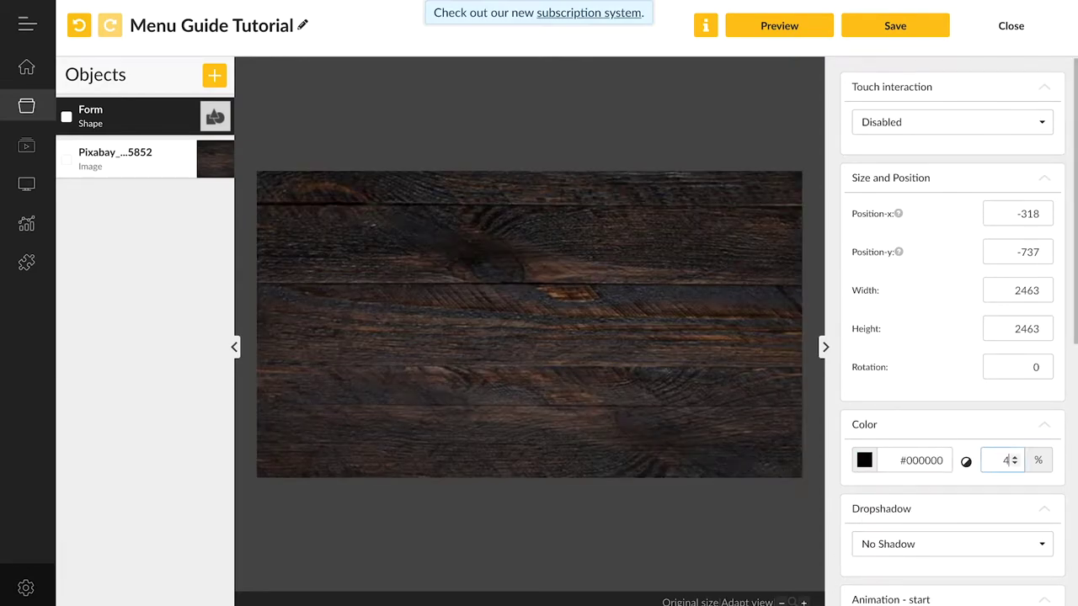
Add a text object on the left half of the canvas, colored white (#ffffff) with font size 90.
left_click(214, 75)
left_click(249, 131)
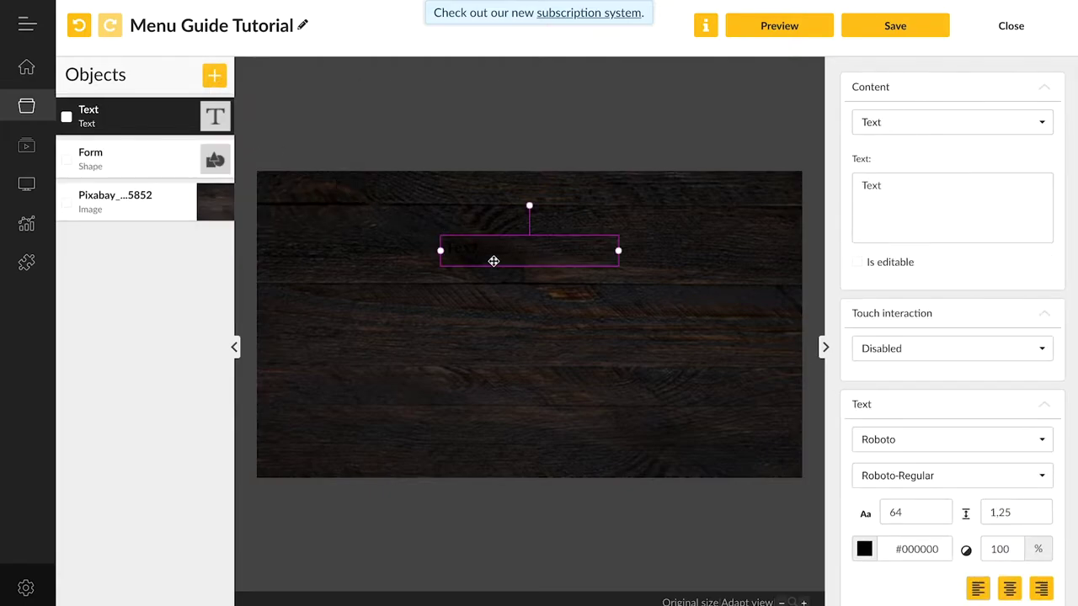
left_click_drag(493, 261, 385, 312)
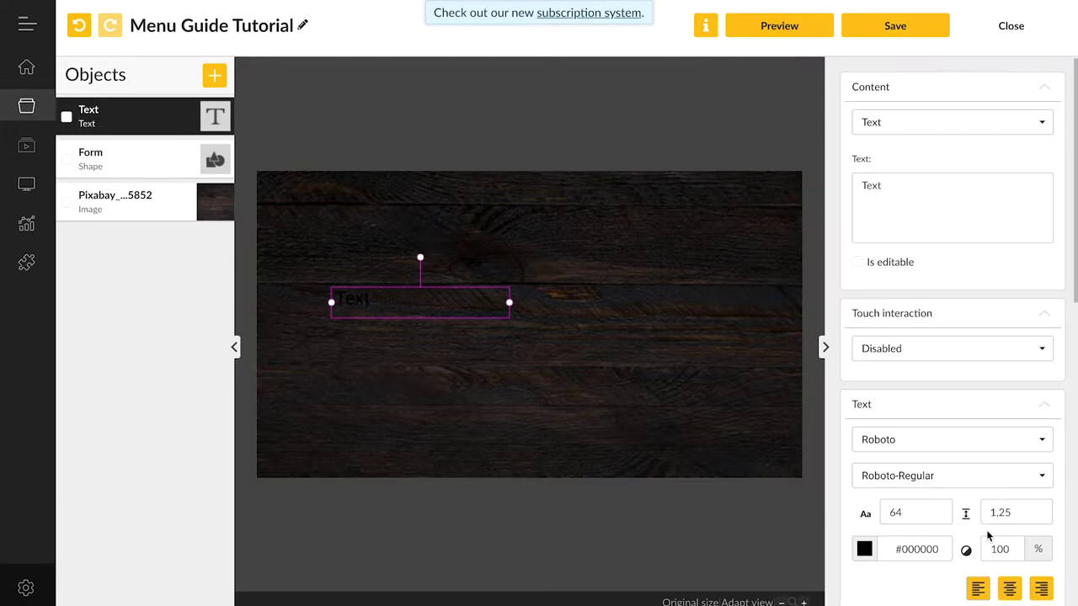
scroll(989, 535, "down", 1)
left_click(864, 514)
left_click(863, 532)
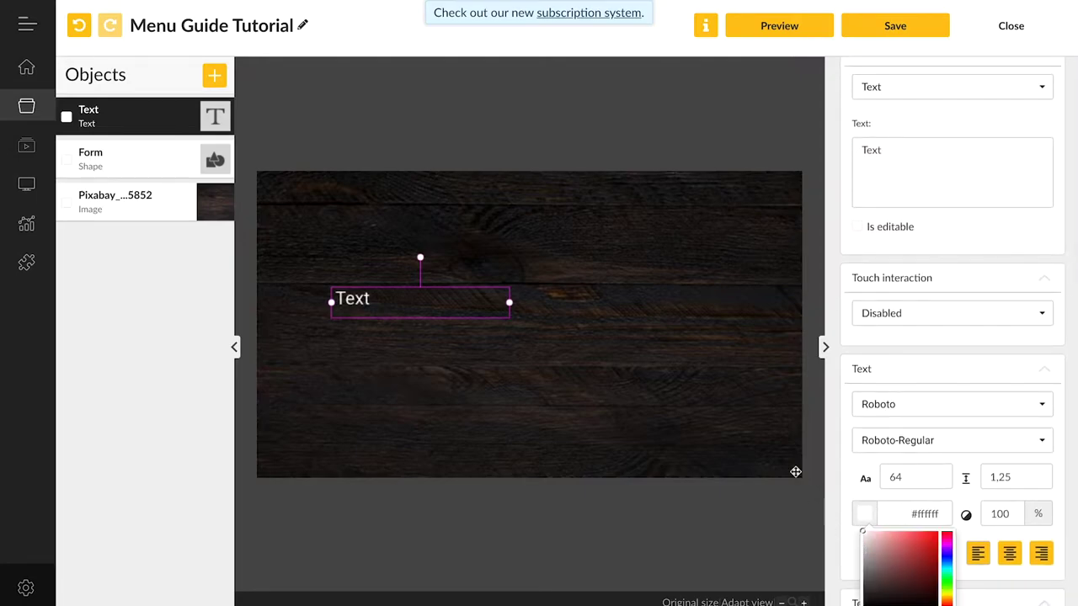
left_click(913, 476)
type("90")
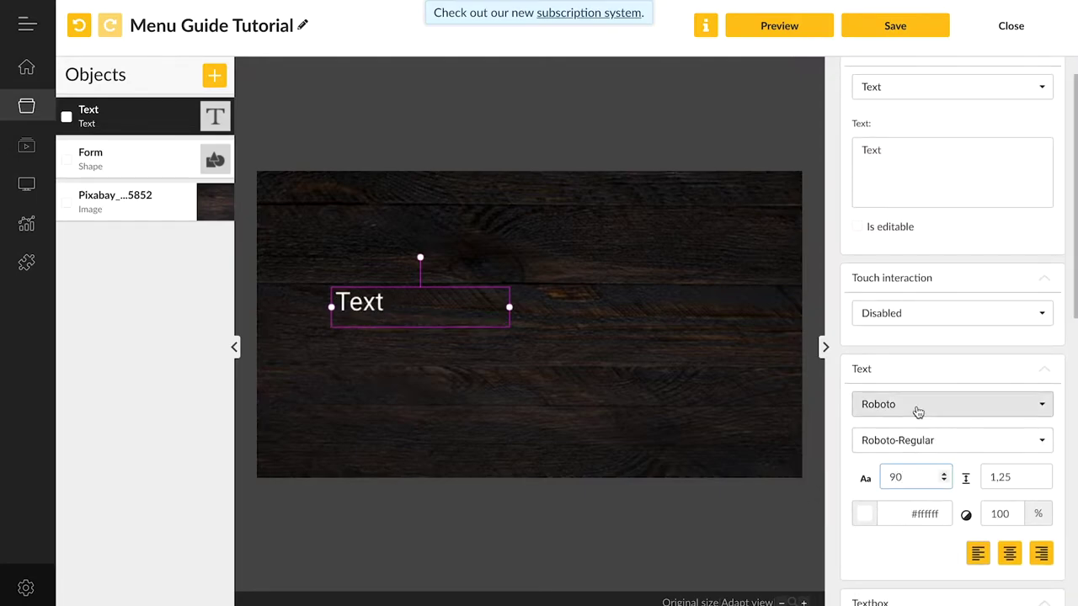
Find the Patrick Hand SC font among the additional fonts and apply it to the text.
left_click(917, 412)
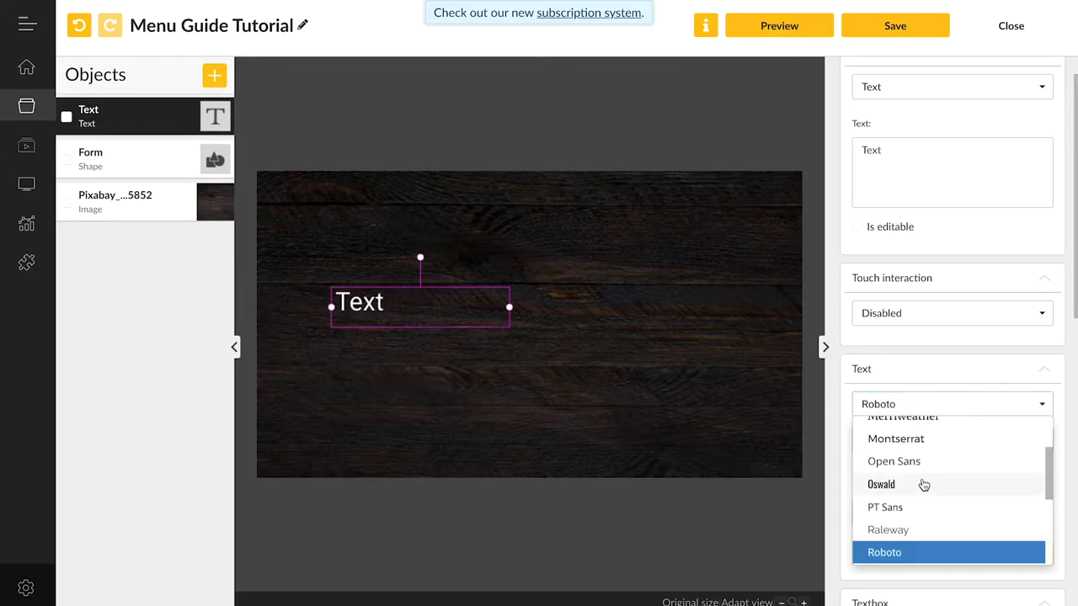
scroll(922, 505, "down", 2)
left_click(921, 537)
type("p")
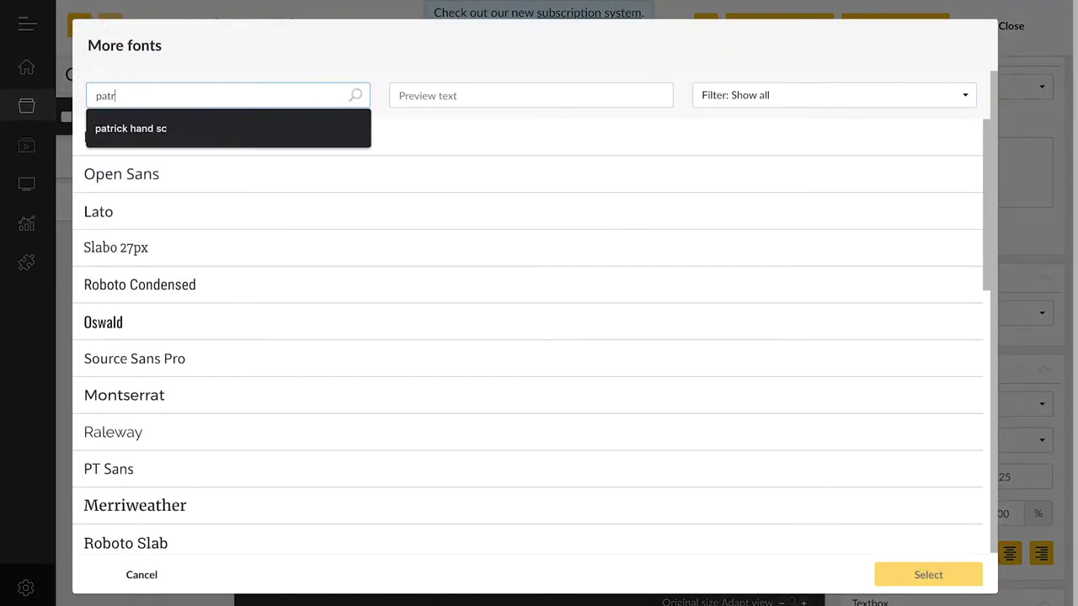
type("atr")
left_click(211, 129)
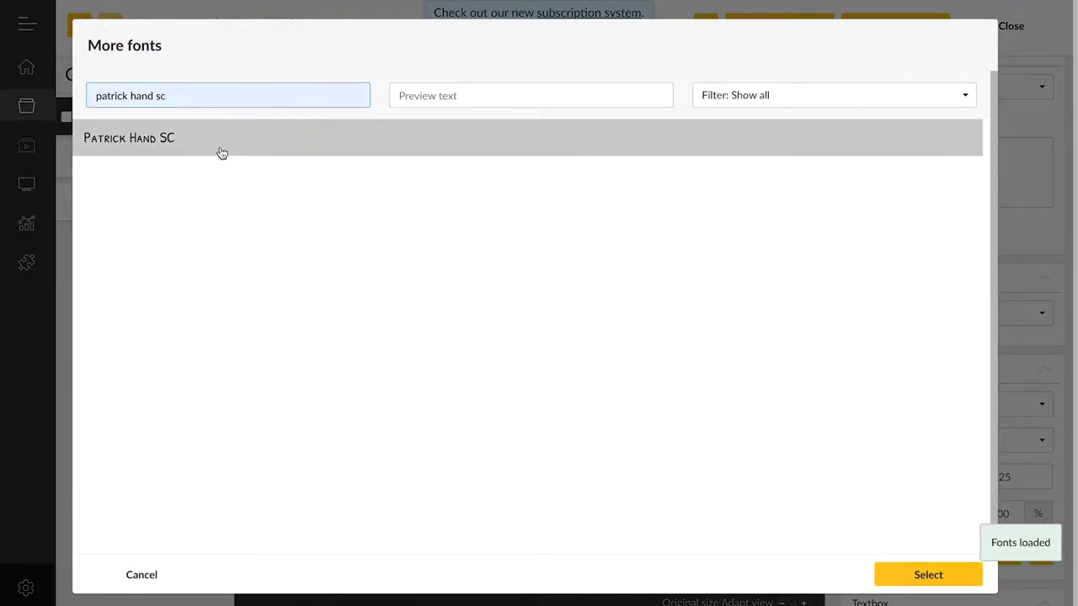
left_click(916, 578)
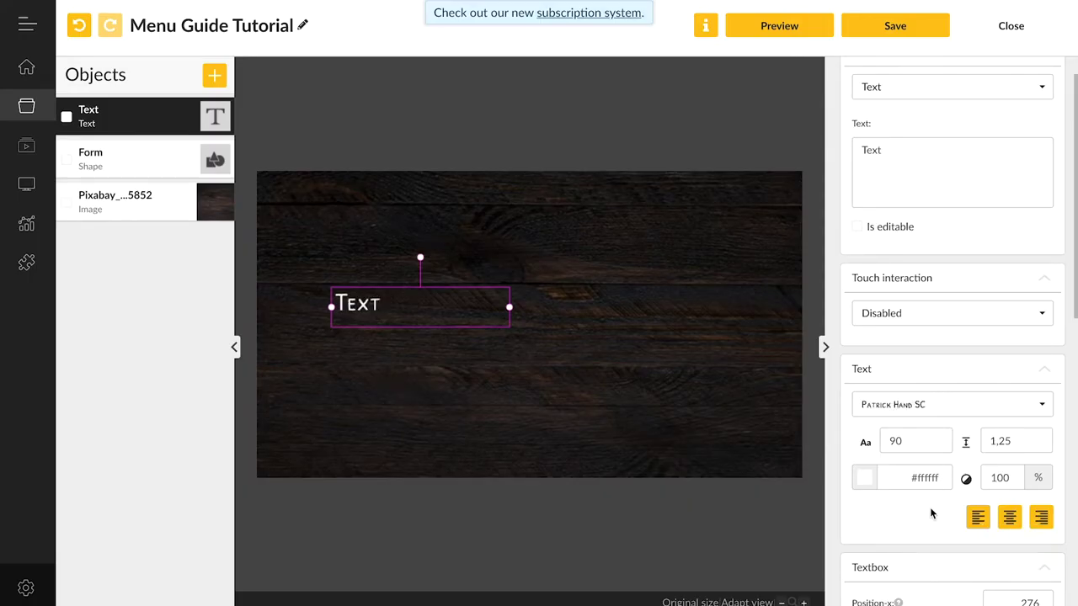
Position the text box at x 150 and y 400.
scroll(929, 507, "down", 3)
double_click(1029, 463)
type("1")
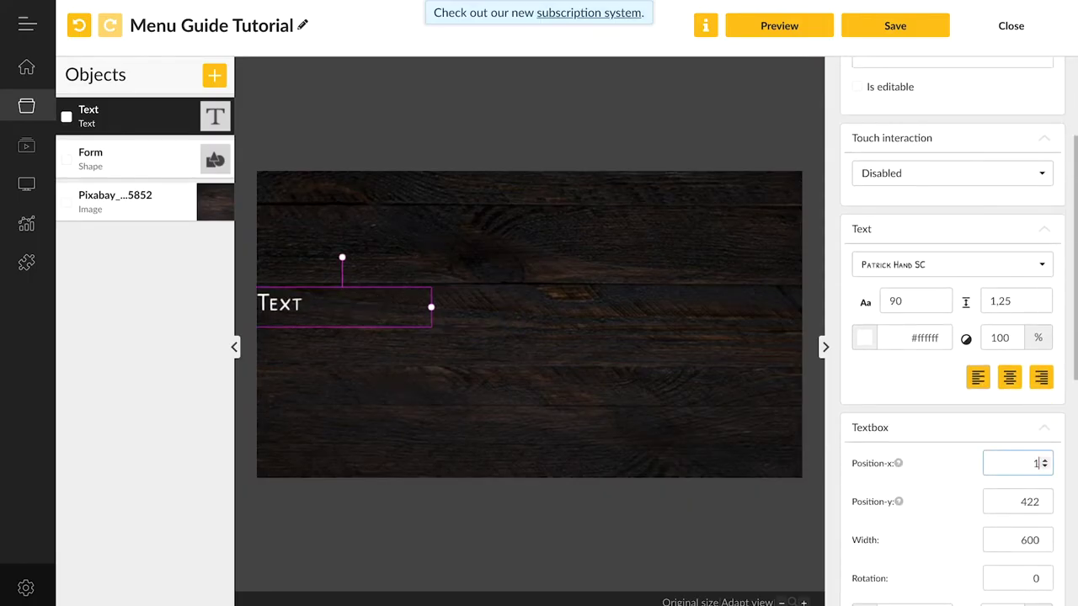
type("50")
double_click(1030, 501)
type("400")
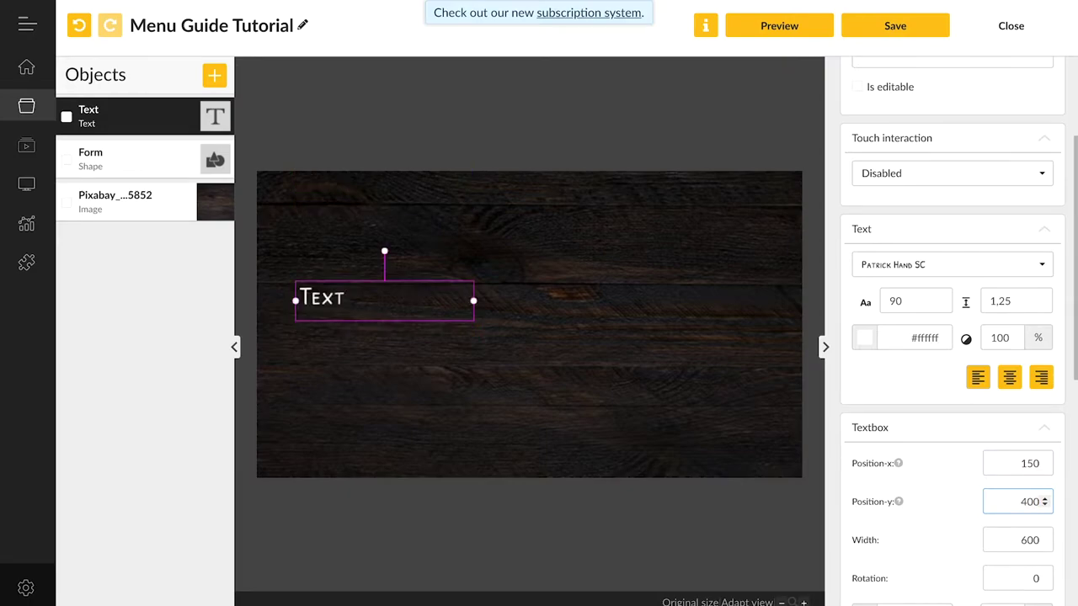
Replace the placeholder text with "Hamburger".
double_click(357, 299)
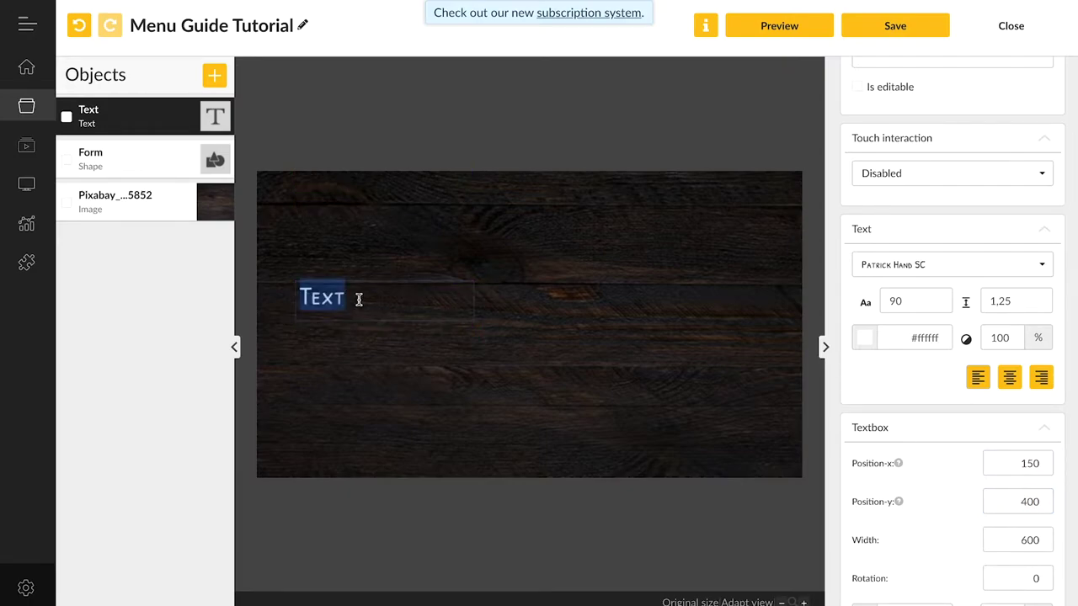
type("Hamburger")
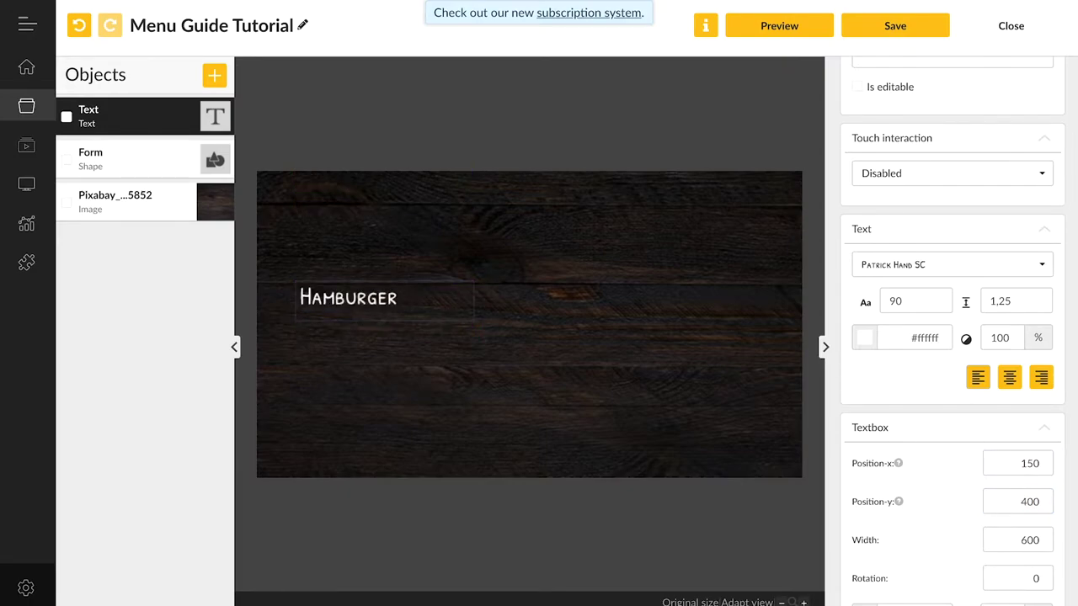
left_click(372, 328)
Add a second text object directly below Hamburger, left-aligned with it, reading "Cheeseburger".
left_click(190, 77)
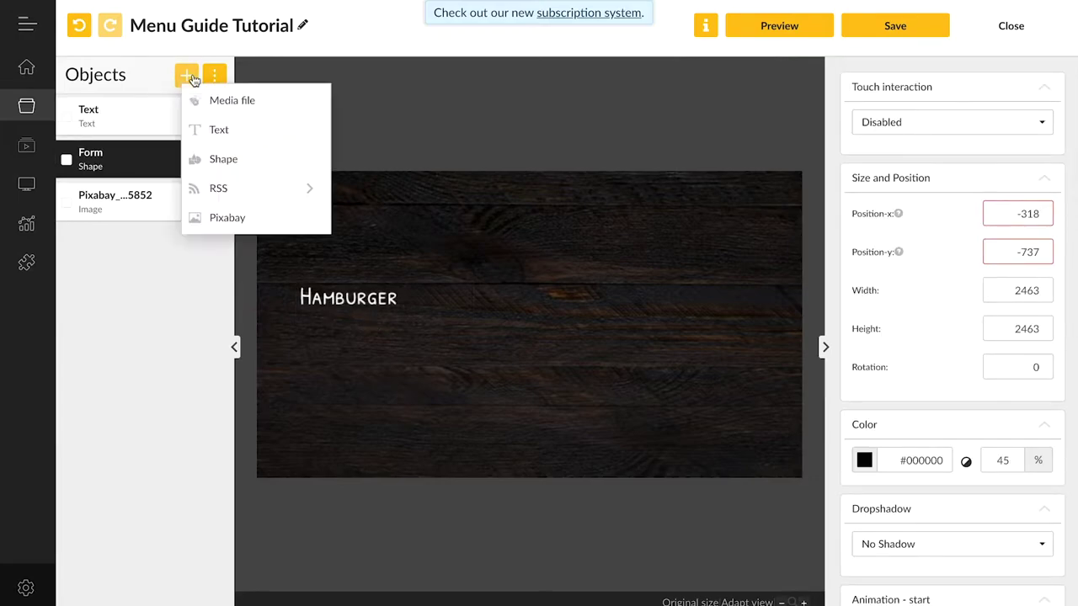
left_click(225, 129)
left_click_drag(523, 263, 378, 349)
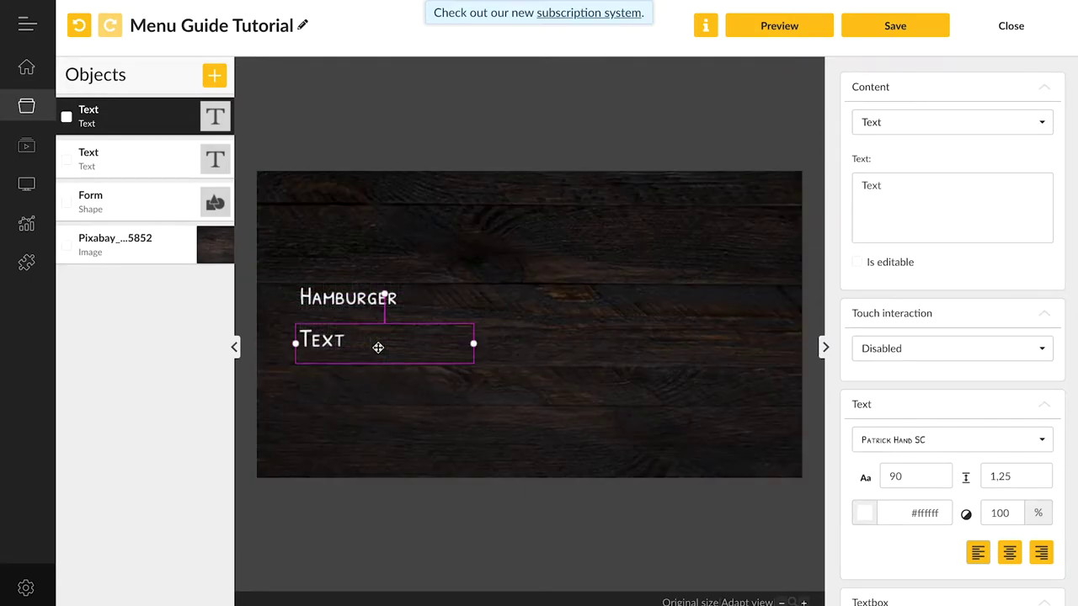
double_click(361, 346)
type("Cheeseburger")
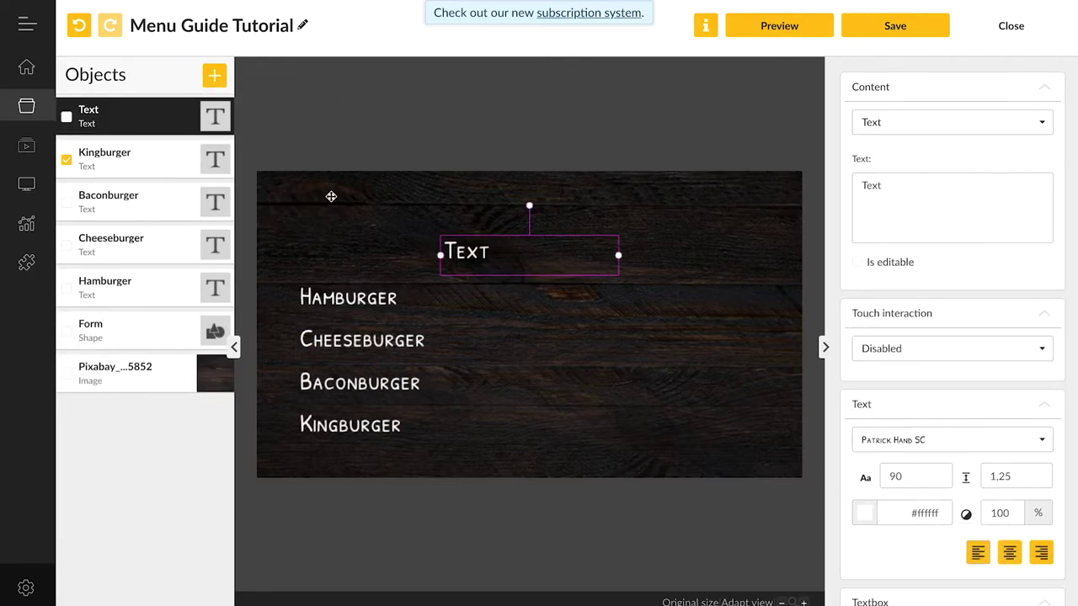
Check the Hamburger text's position and set the new placeholder text's y position to 400 to match.
left_click(368, 301)
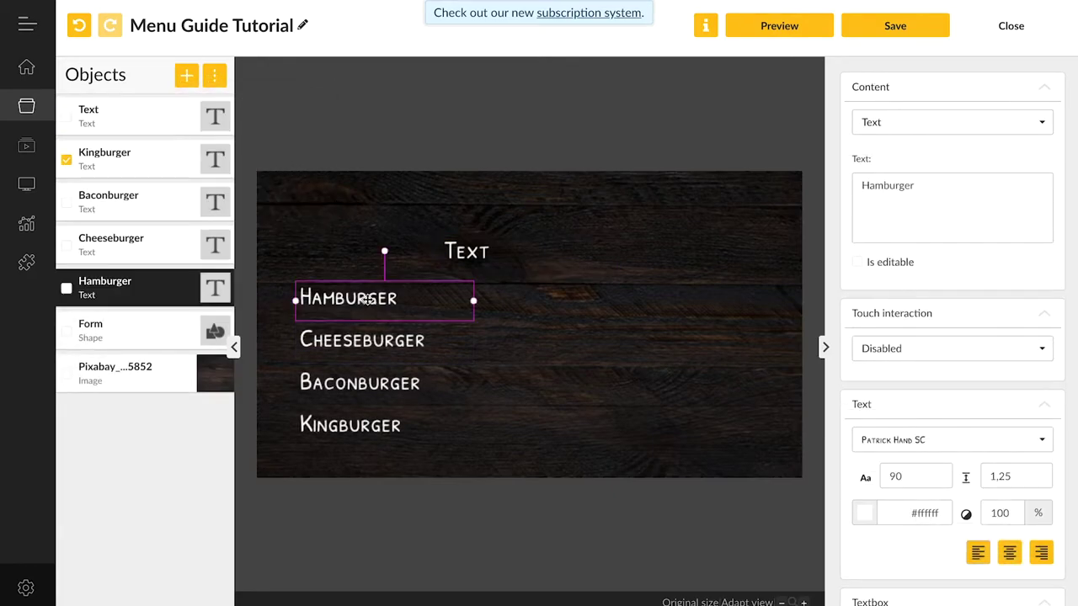
scroll(942, 430, "down", 3)
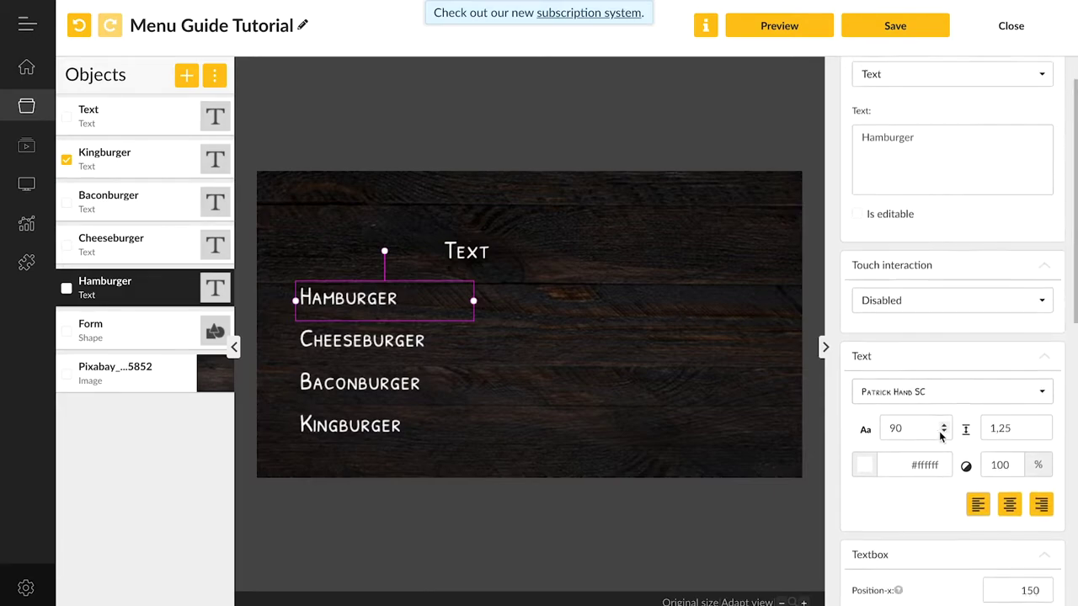
scroll(942, 437, "down", 2)
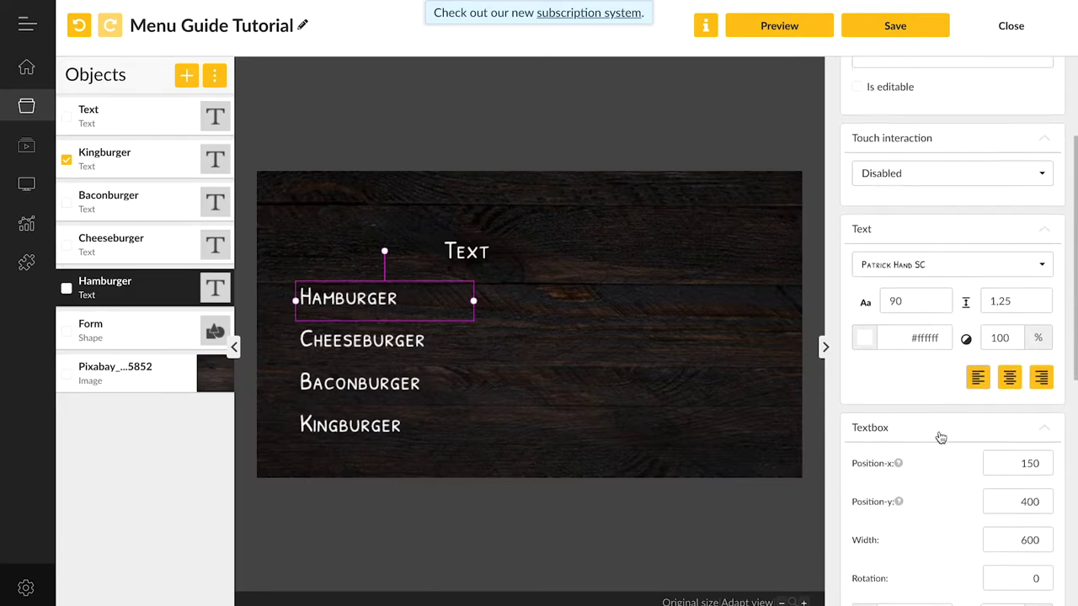
left_click(485, 251)
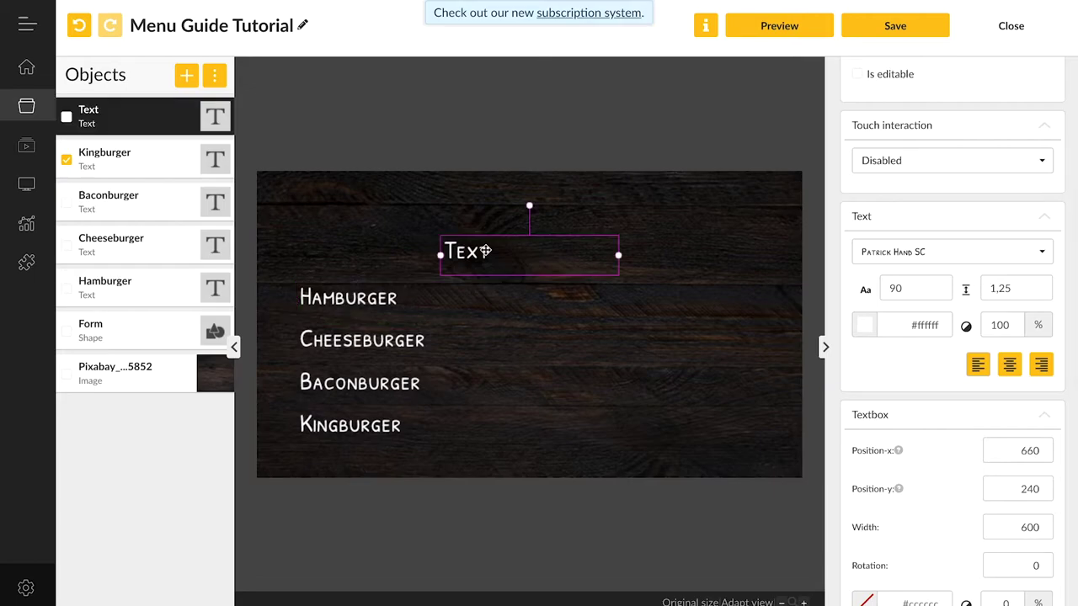
double_click(1026, 489)
type("400")
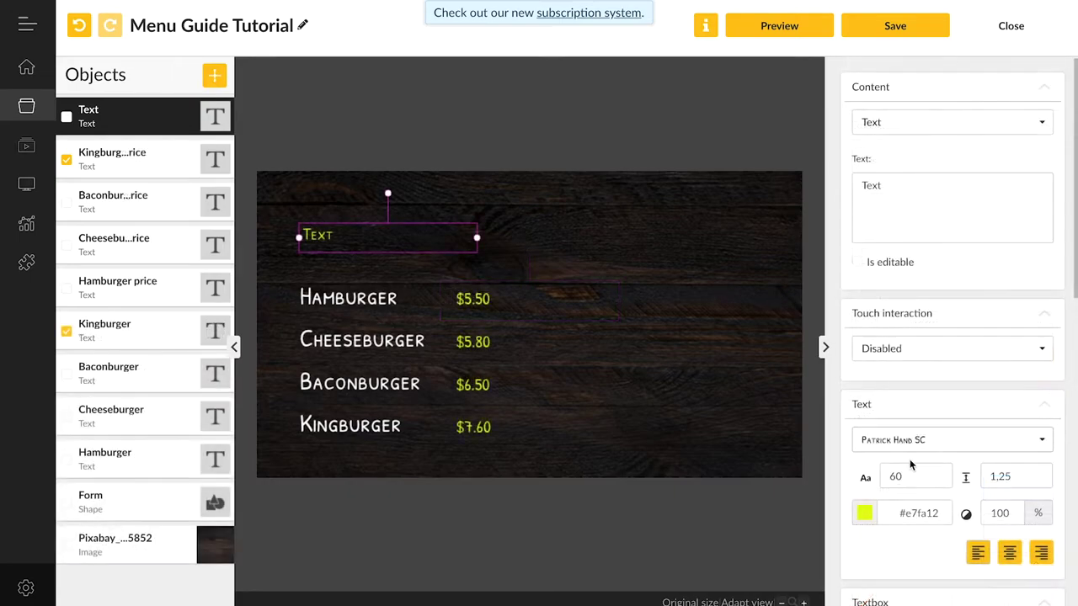
Set the new placeholder text's font size to 90 and its font to Permanent Marker.
double_click(909, 471)
type("9")
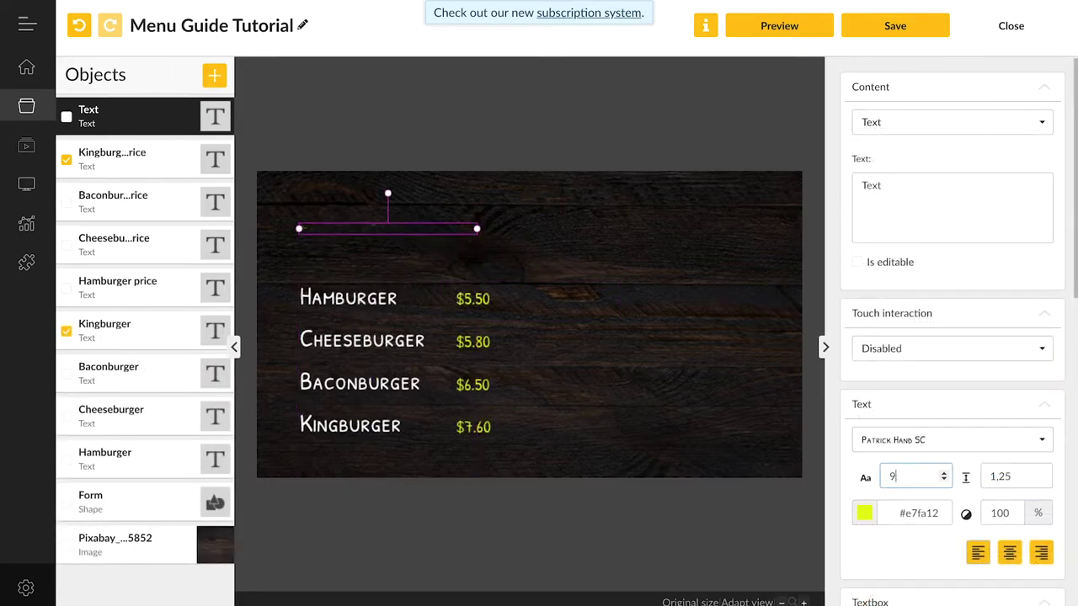
type("0")
left_click(905, 439)
left_click(910, 494)
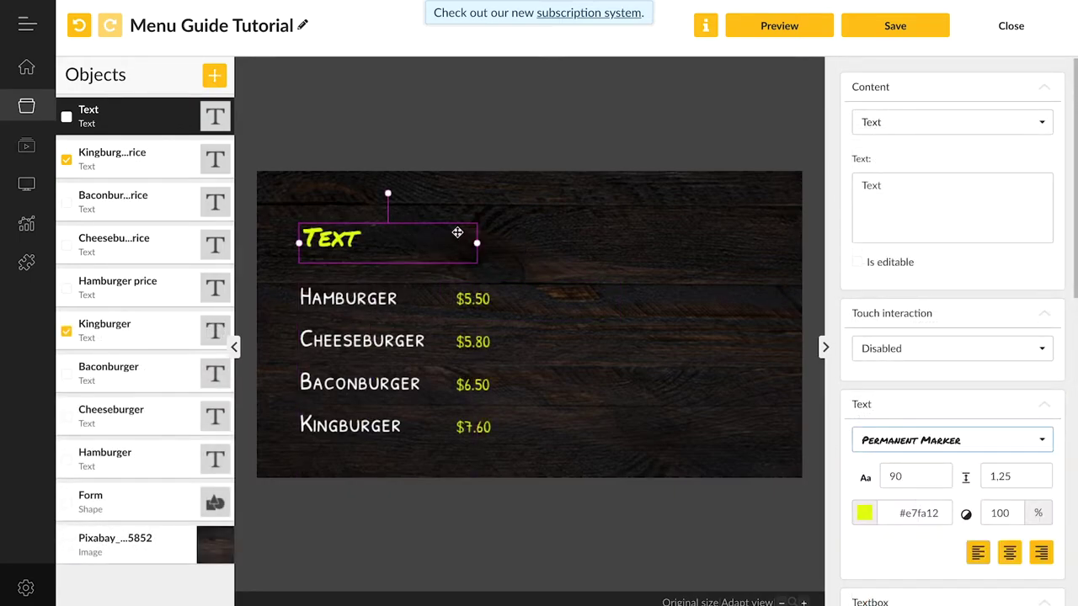
Replace the placeholder text with "Burger" and shift the heading slightly to line up with the item names below it.
double_click(405, 238)
type("Burger")
left_click(577, 258)
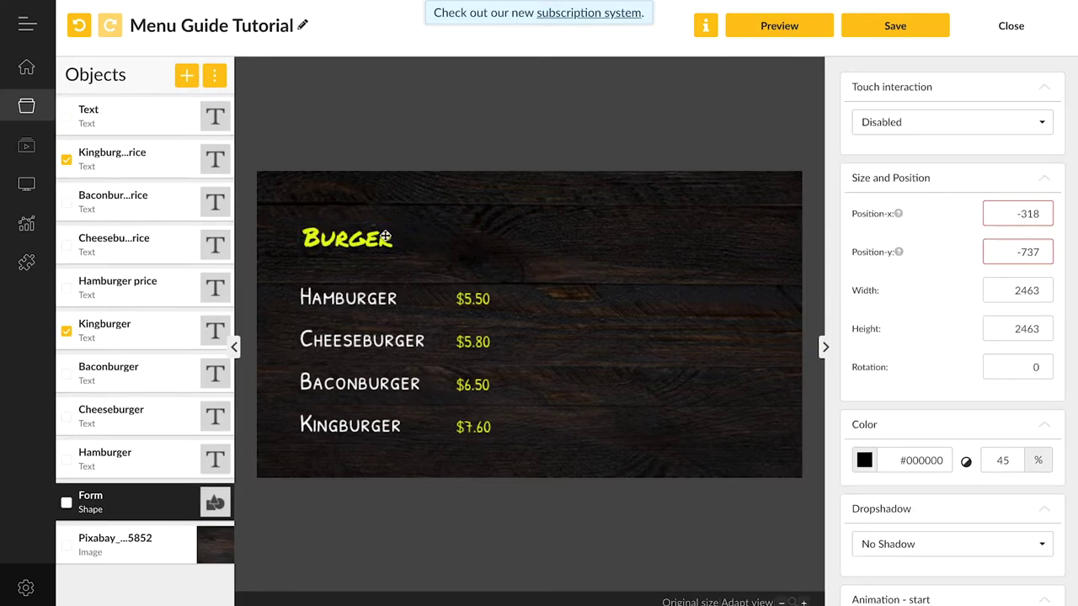
left_click(386, 236)
mouse_move(387, 237)
left_mouse_down()
mouse_move(371, 244)
mouse_move(382, 240)
left_mouse_up()
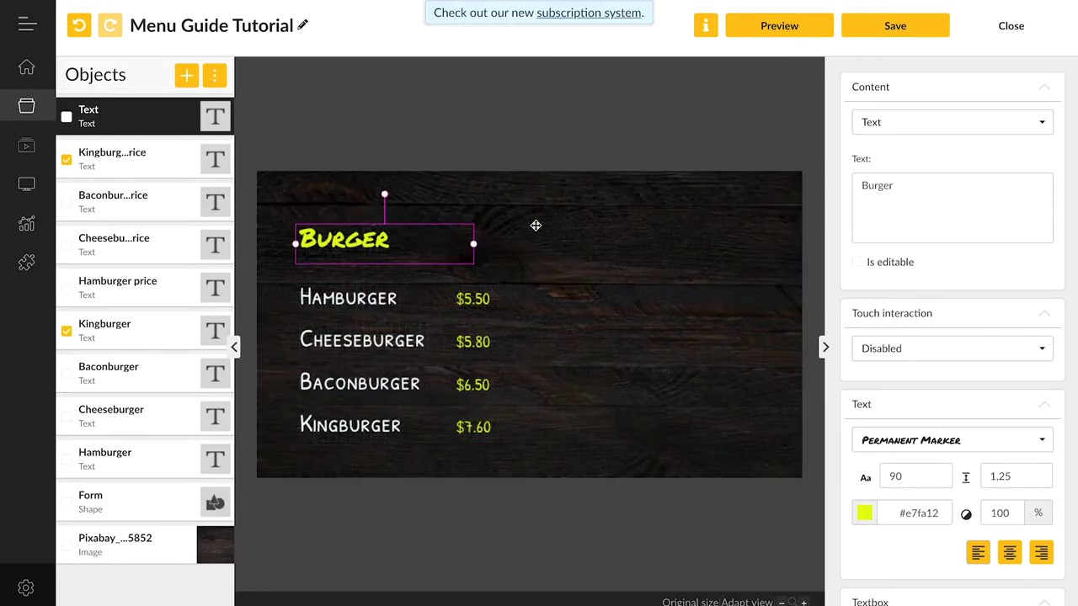
left_click(543, 224)
Add the burger image from the Menuboard Template (Attachments) media folder and place it beside the Burger heading.
left_click(193, 79)
left_click(224, 106)
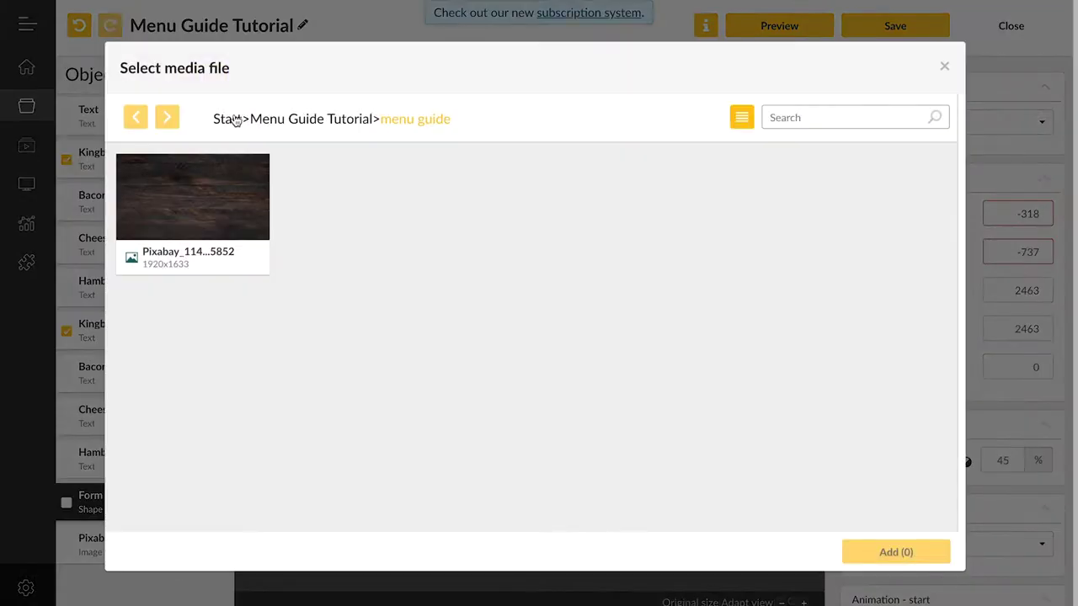
left_click(136, 122)
left_click(232, 120)
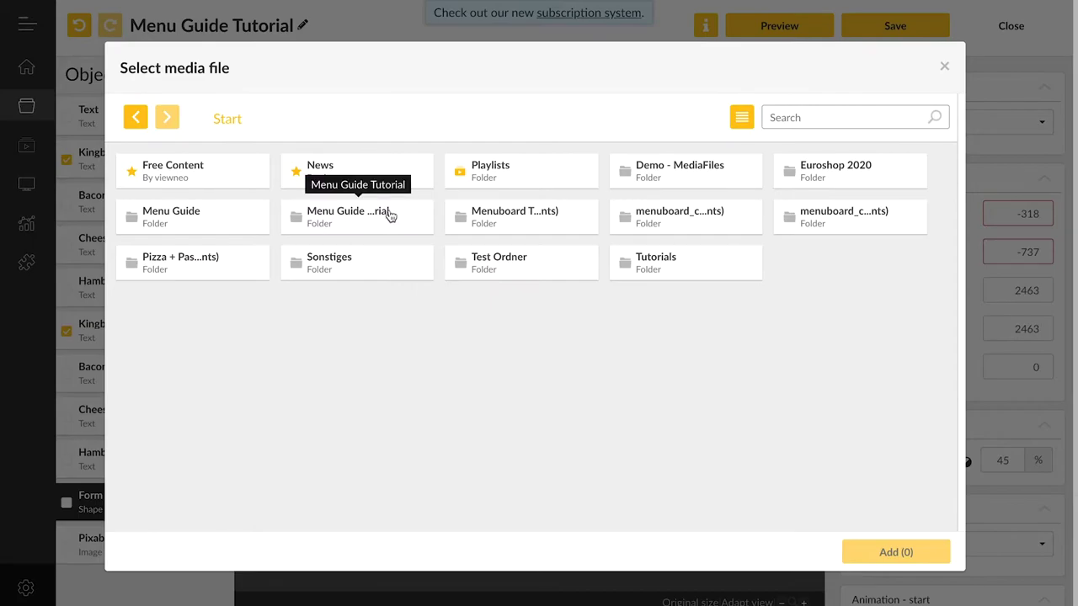
left_click(505, 216)
left_click(169, 206)
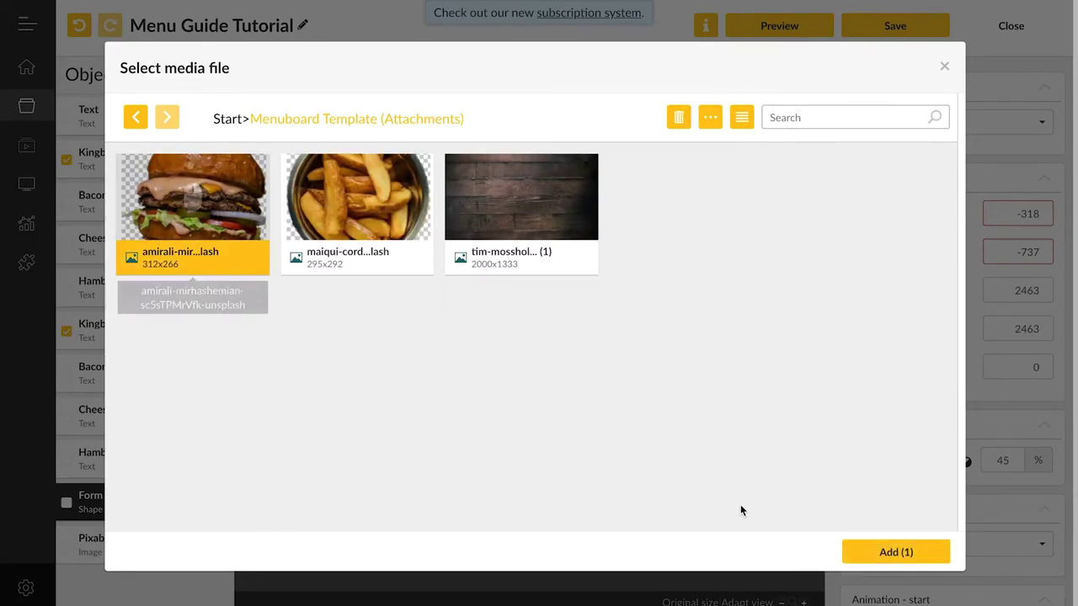
left_click(896, 552)
left_click_drag(567, 362, 452, 278)
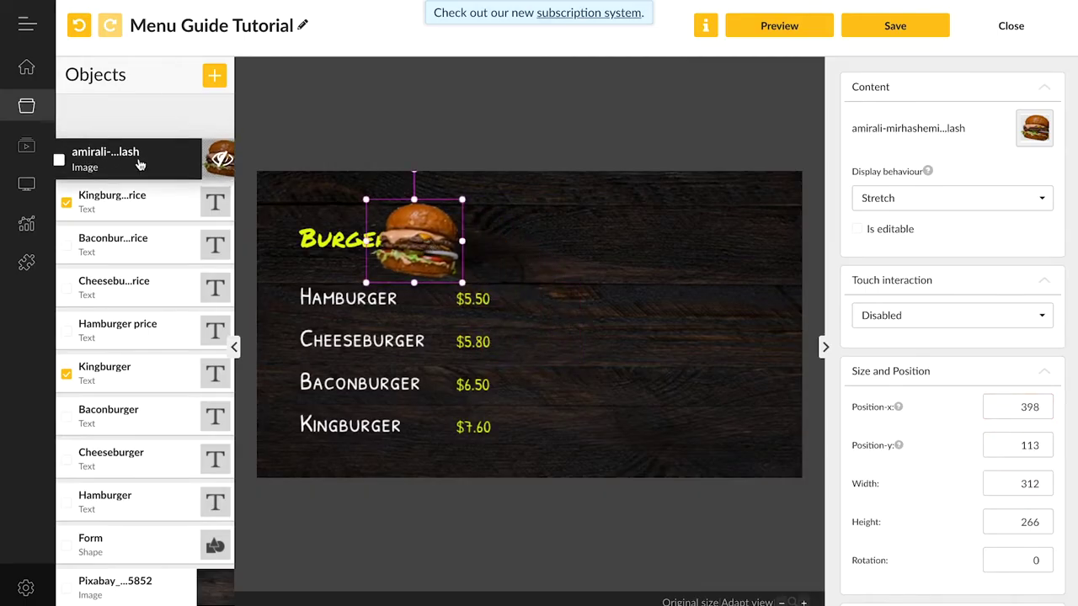
Layer the burger image behind the Burger heading and fine-tune the positions of both.
left_click_drag(128, 124, 128, 160)
left_click(93, 114)
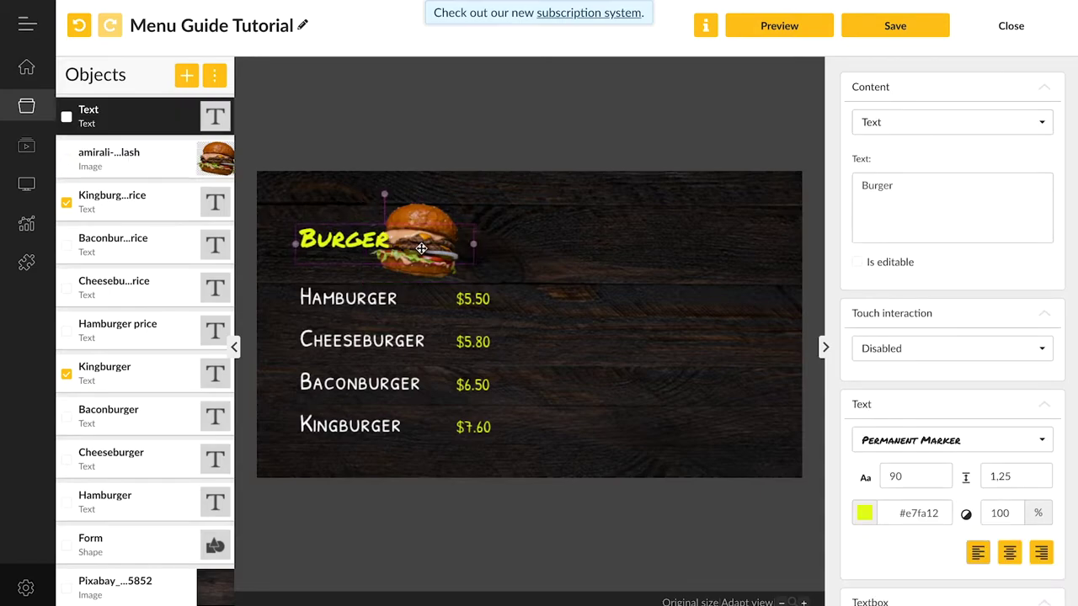
left_click_drag(421, 251, 420, 254)
left_click(586, 247)
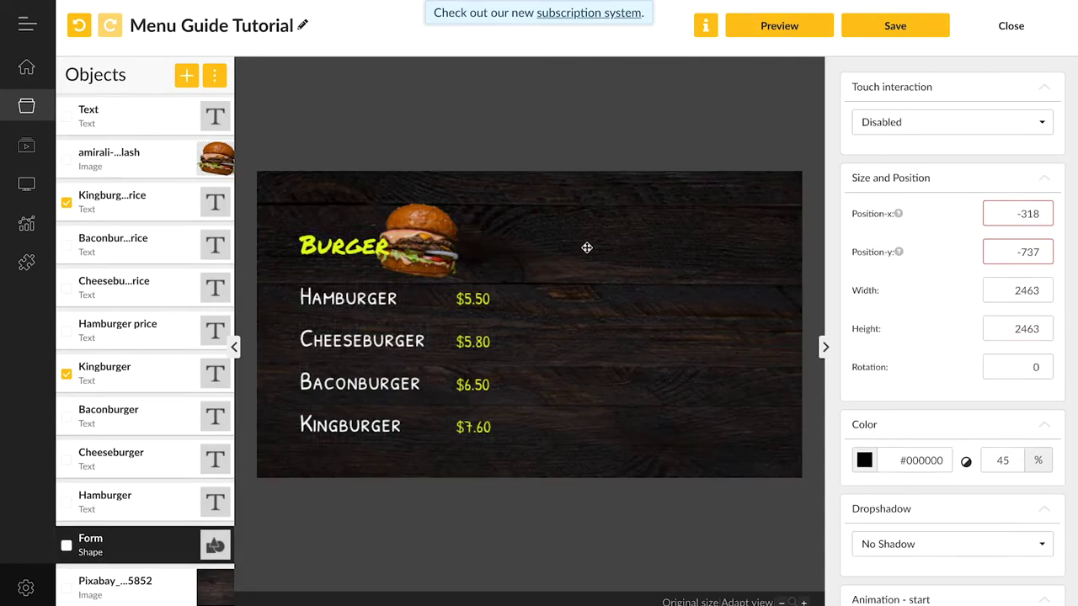
left_click(433, 246)
left_click(431, 218)
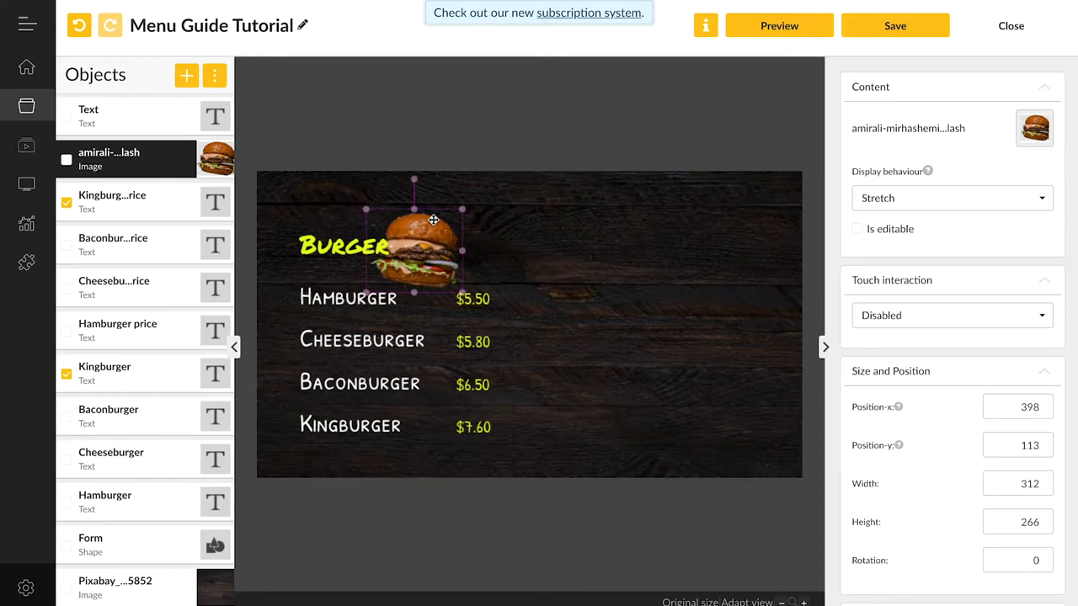
left_click(576, 235)
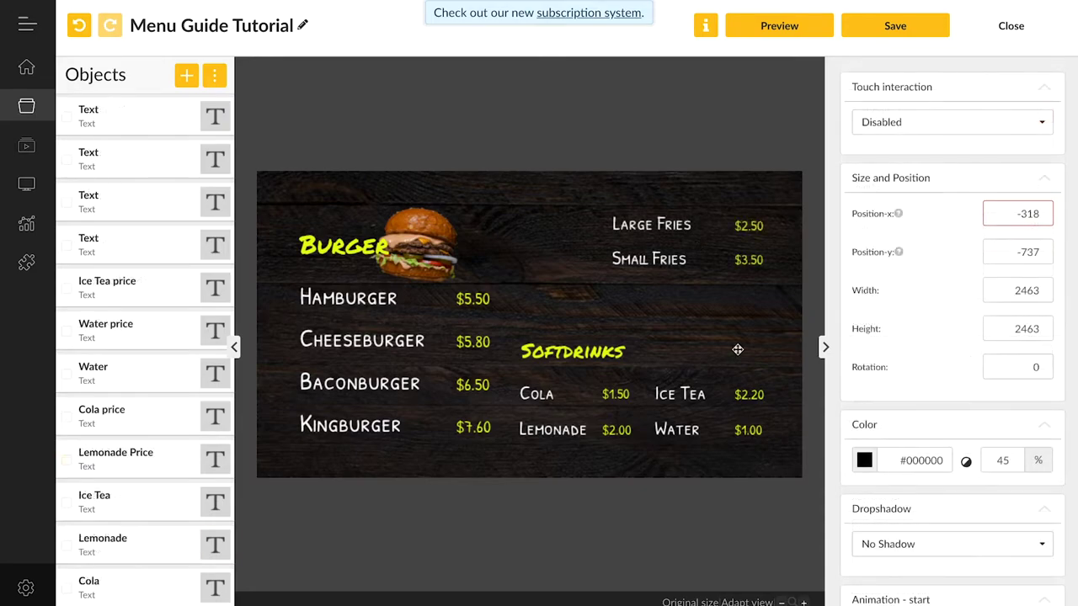
Place the fries image directly in front of the Large Fries and Small Fries items.
left_click_drag(571, 256, 579, 243)
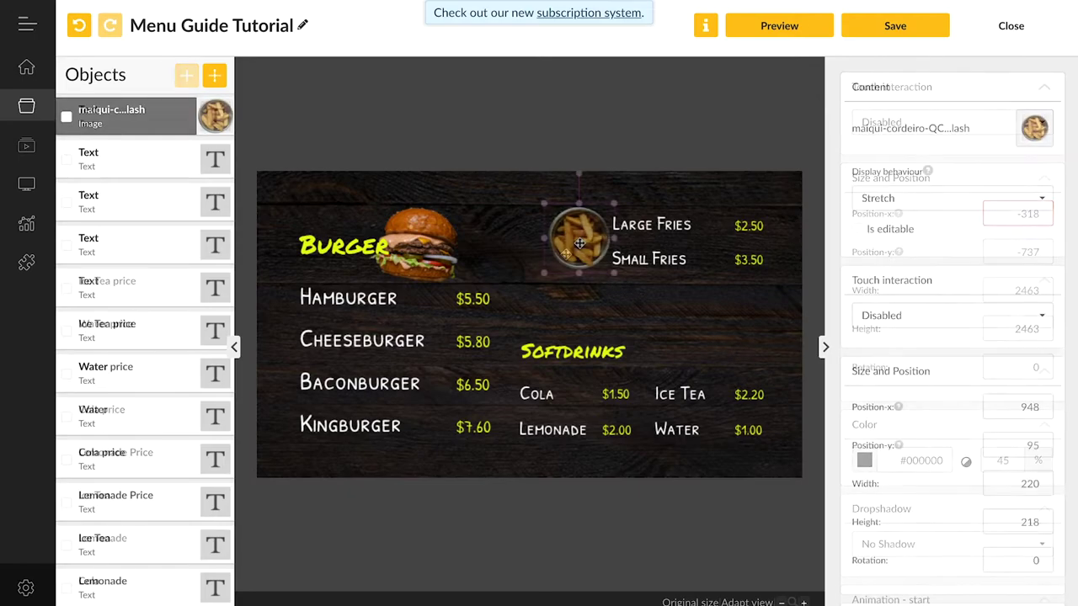
left_click(473, 217)
left_click(567, 239)
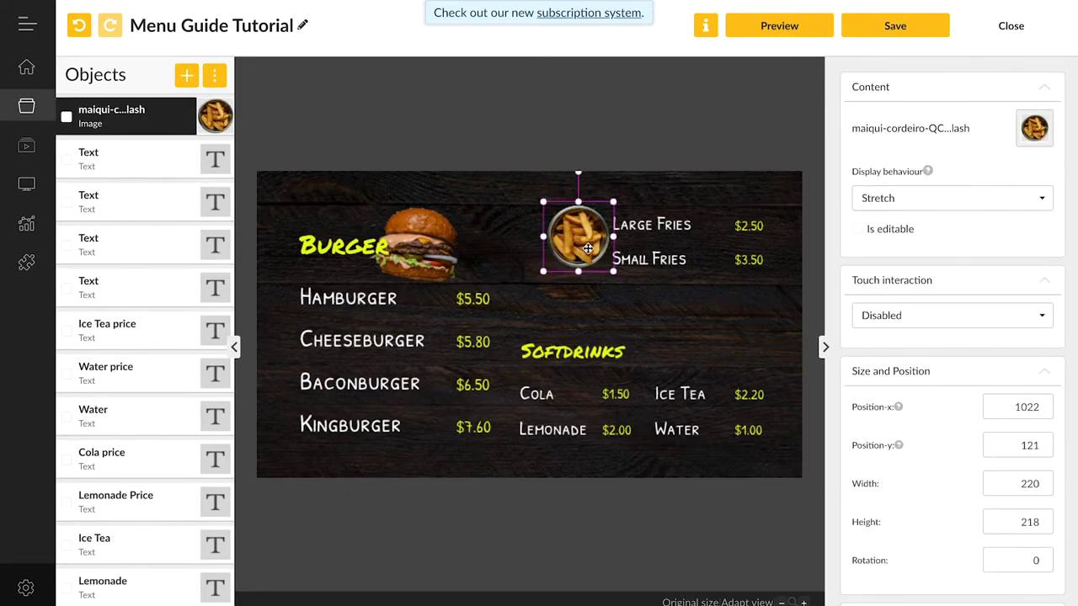
left_click(301, 130)
Add a shape between the burger and fries images and narrow it from its left edge.
left_click(186, 75)
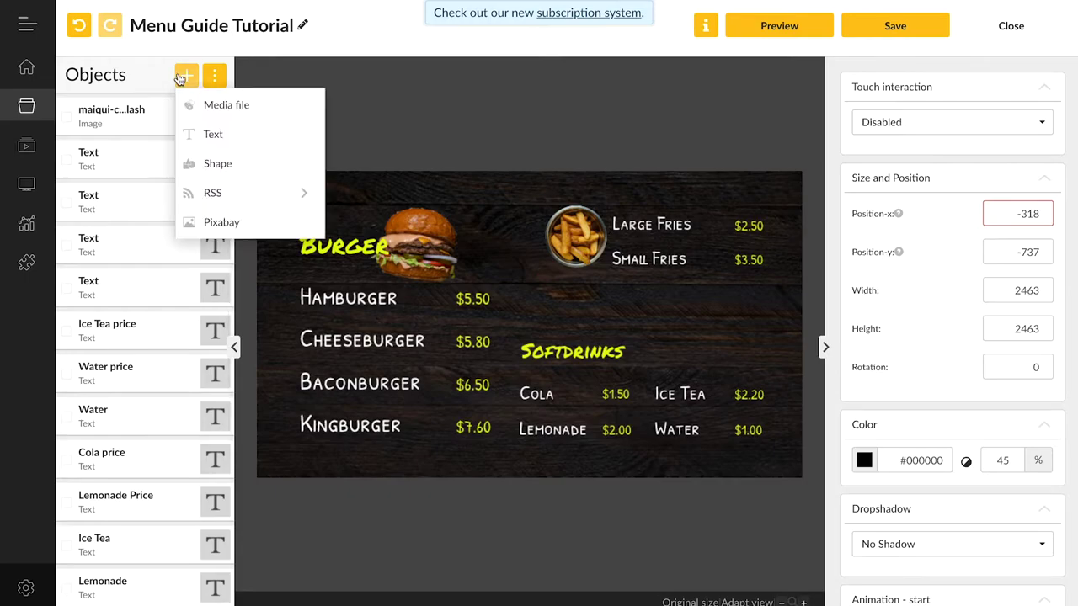
left_click(248, 164)
left_click_drag(529, 416, 529, 294)
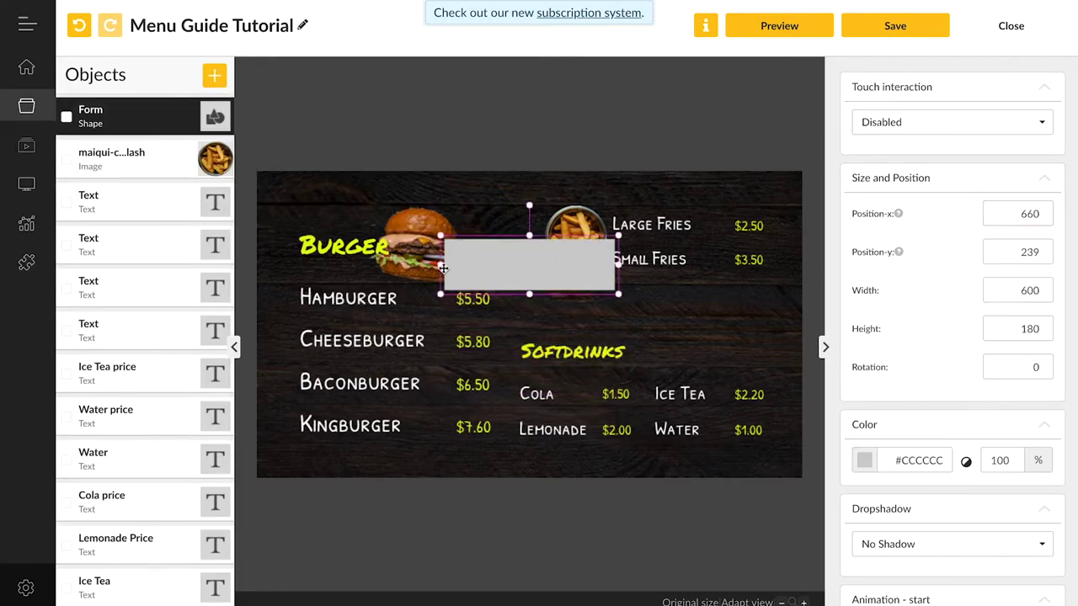
left_click(446, 264)
left_click(438, 264)
left_click_drag(439, 264, 517, 263)
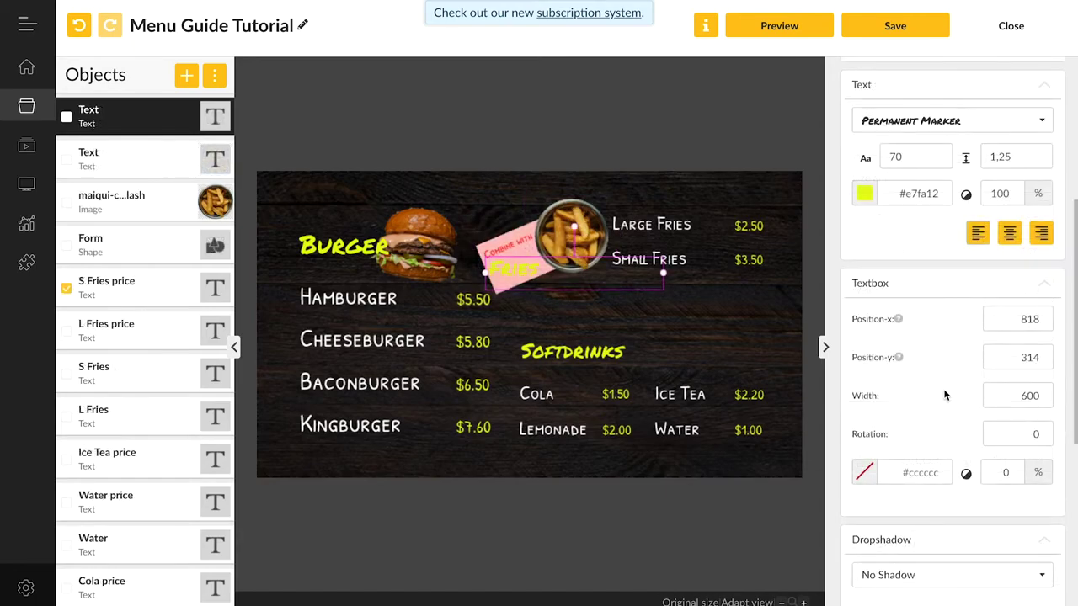
Set the rotation of the Fries text on the pink sign to 337.
left_click(1018, 423)
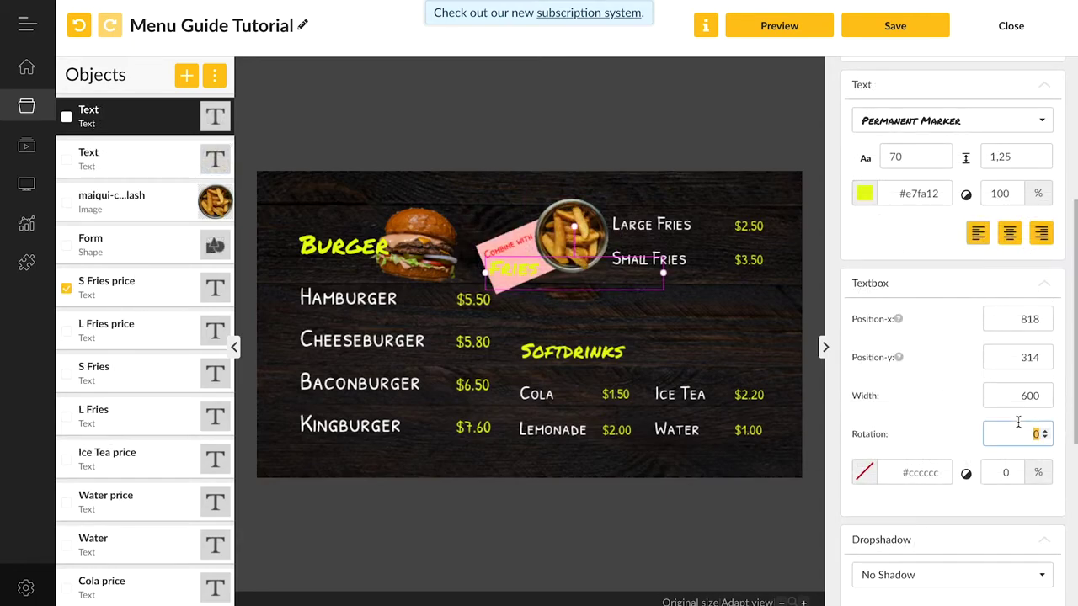
type("337")
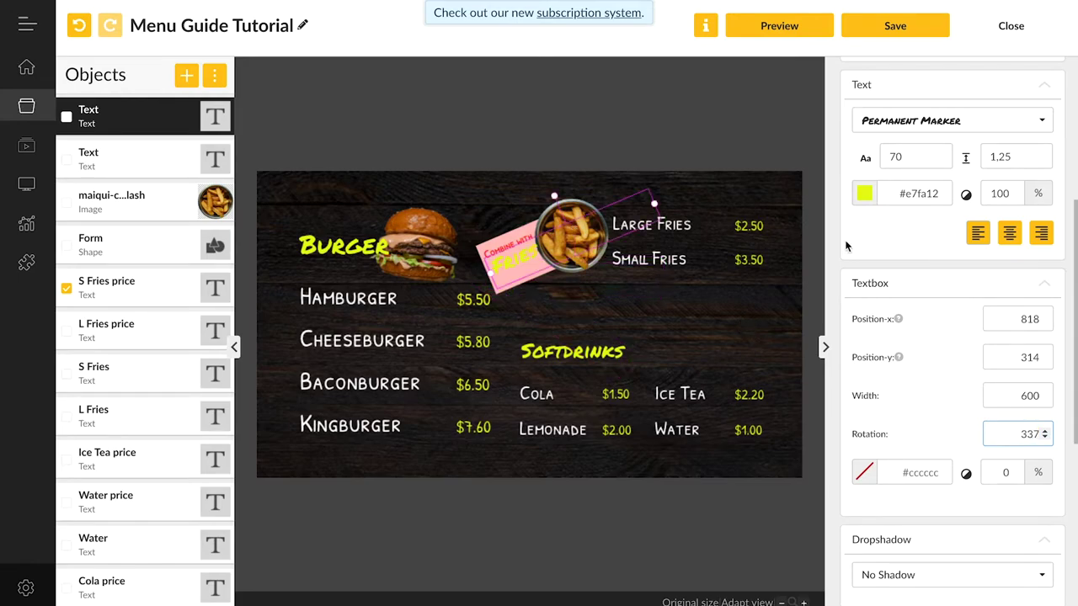
left_click(592, 274)
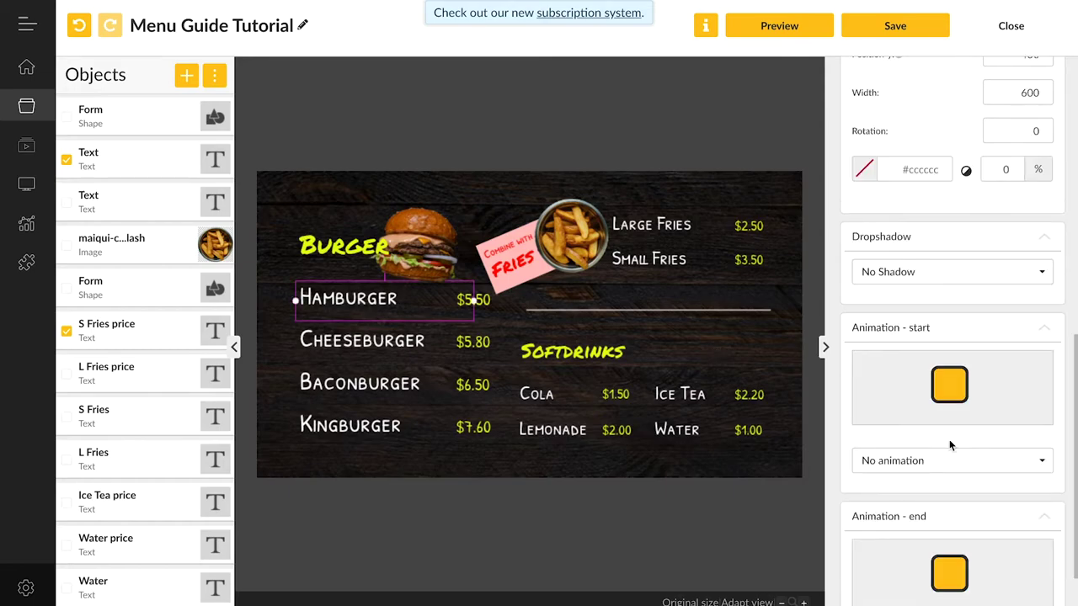
Give the Hamburger text a "Bounce out down" start animation.
scroll(950, 445, "down", 2)
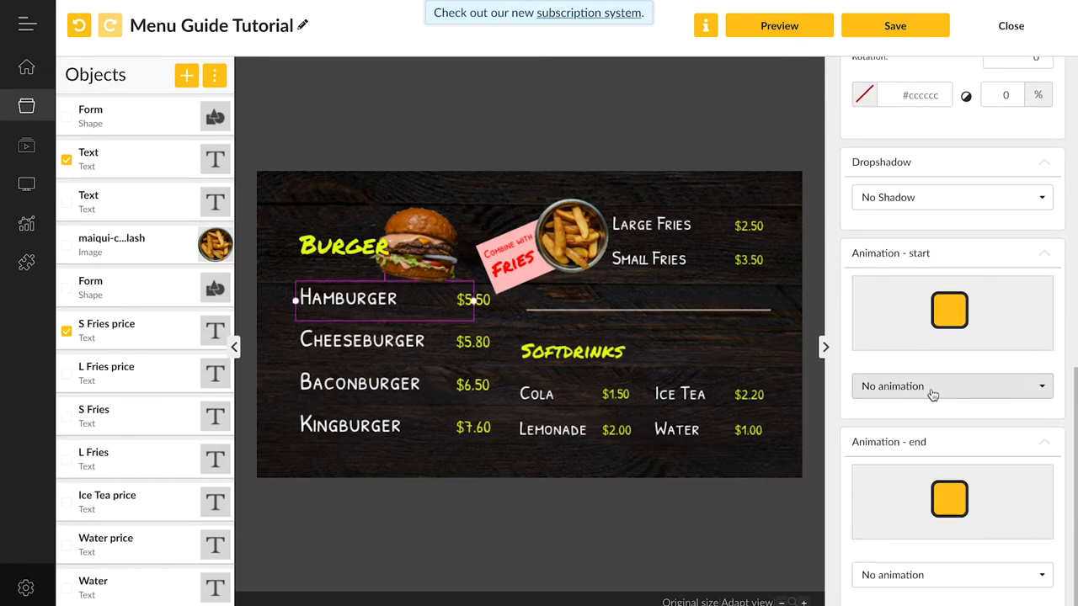
left_click(932, 390)
scroll(938, 516, "down", 2)
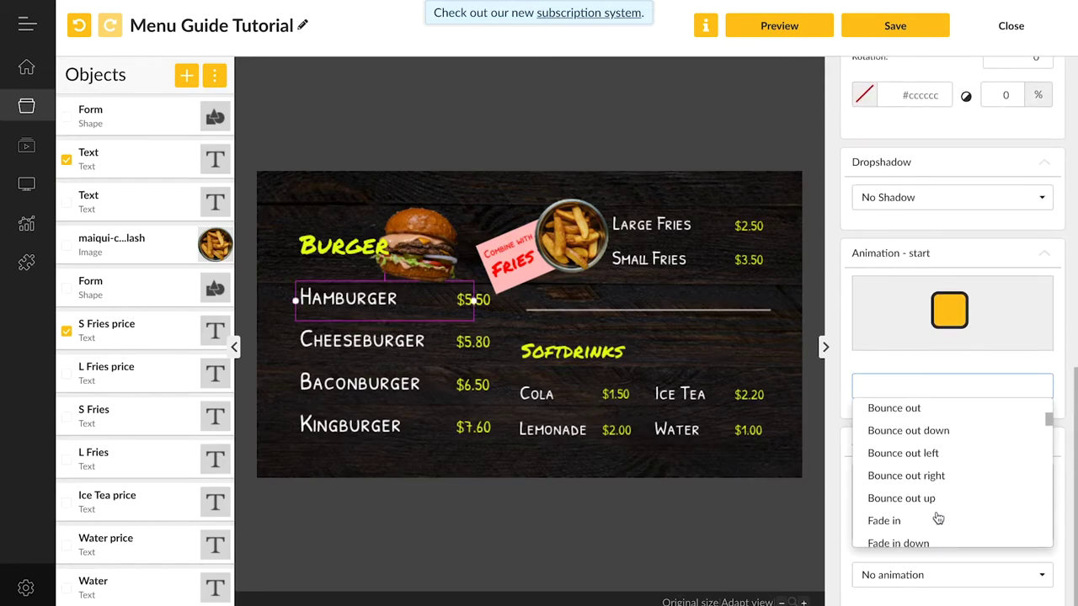
left_click(908, 430)
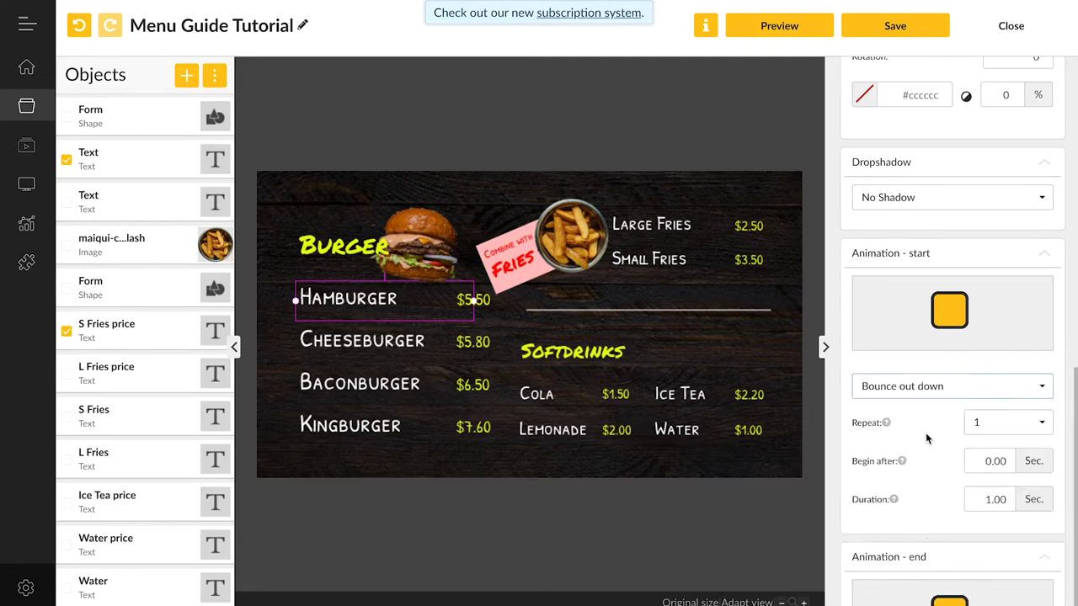
Preview the finished Menu Guide Tutorial template and close the preview.
left_click(766, 27)
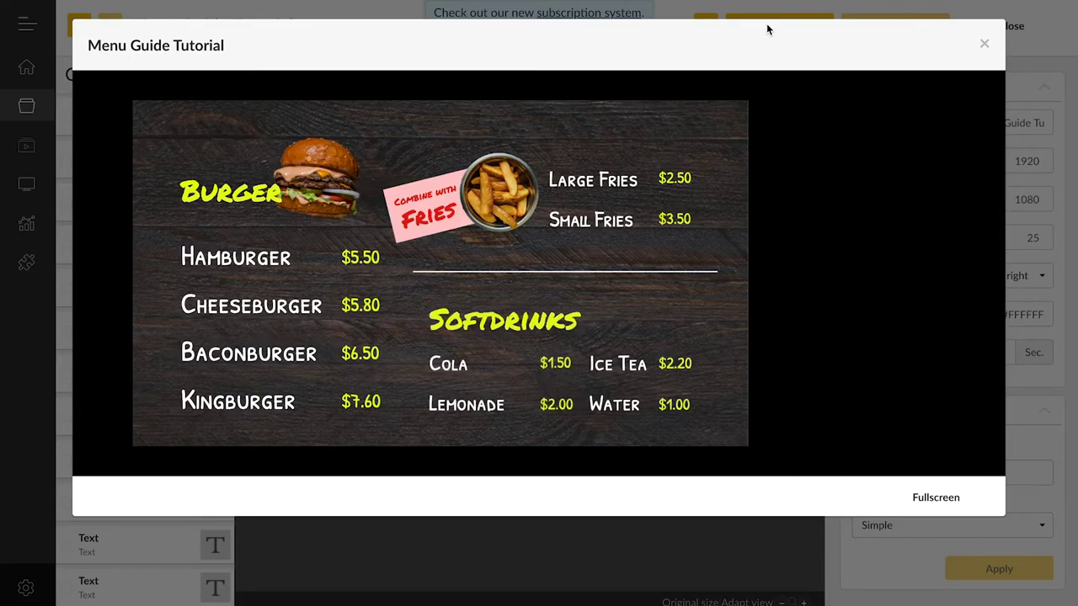
left_click(983, 43)
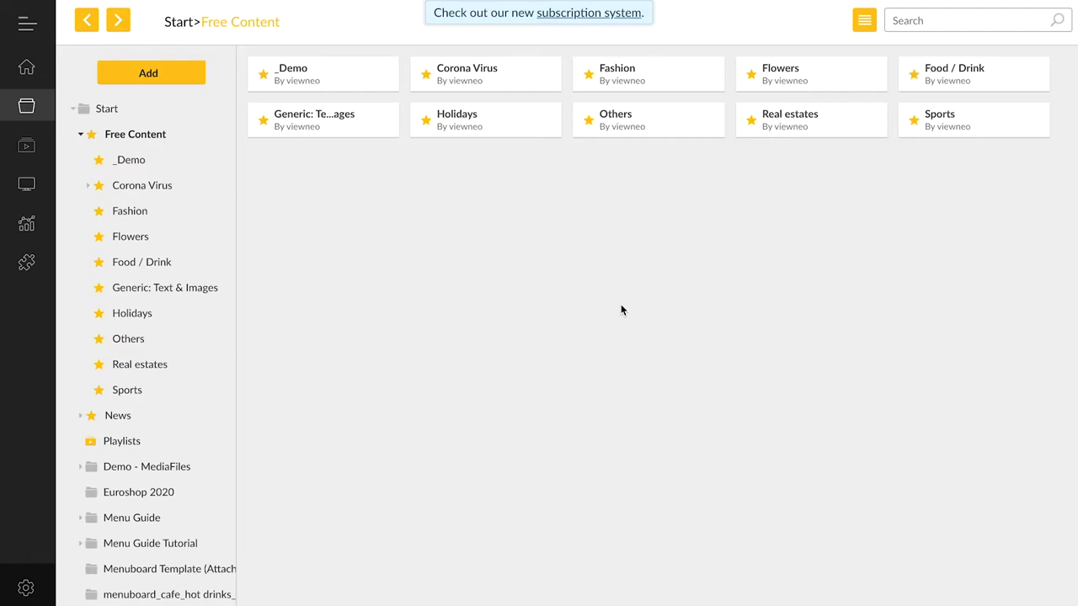
Open the Pizza + Pasta template from the Food / Drink folder of the free content.
left_click(955, 92)
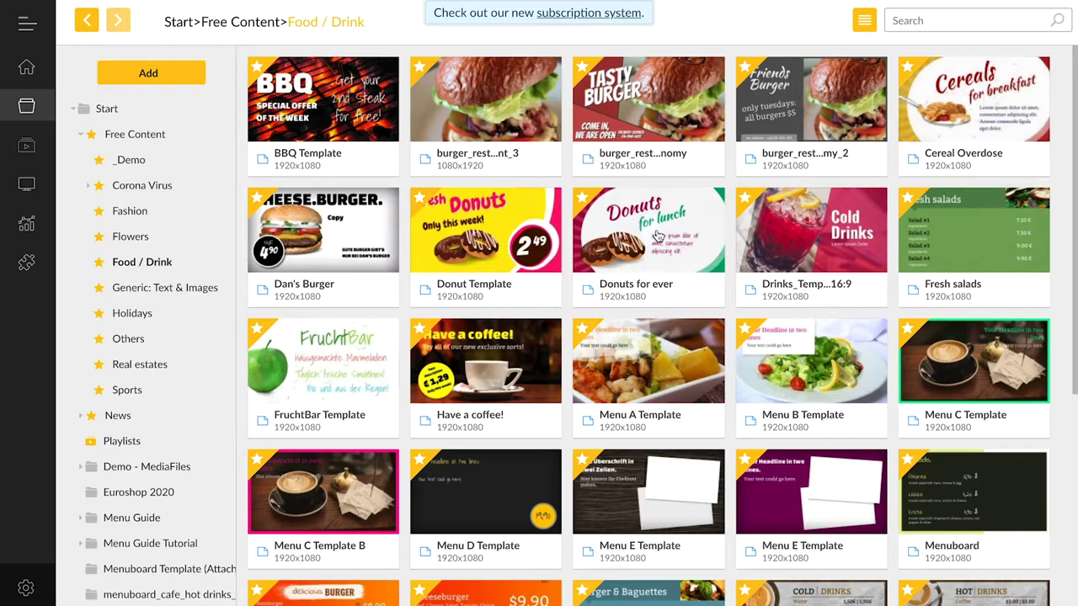
scroll(641, 245, "down", 5)
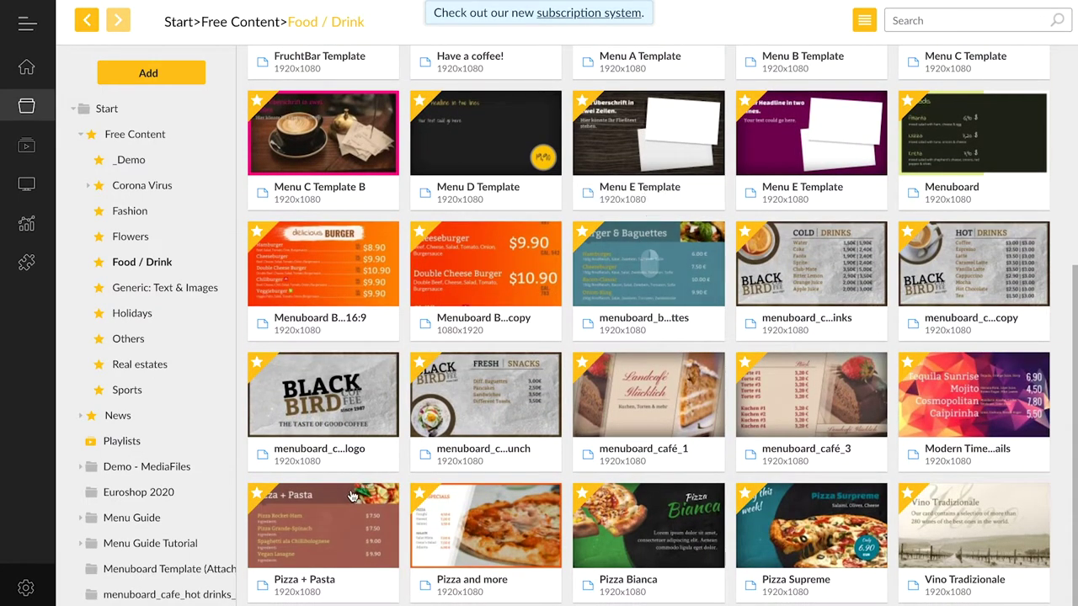
left_click(337, 506)
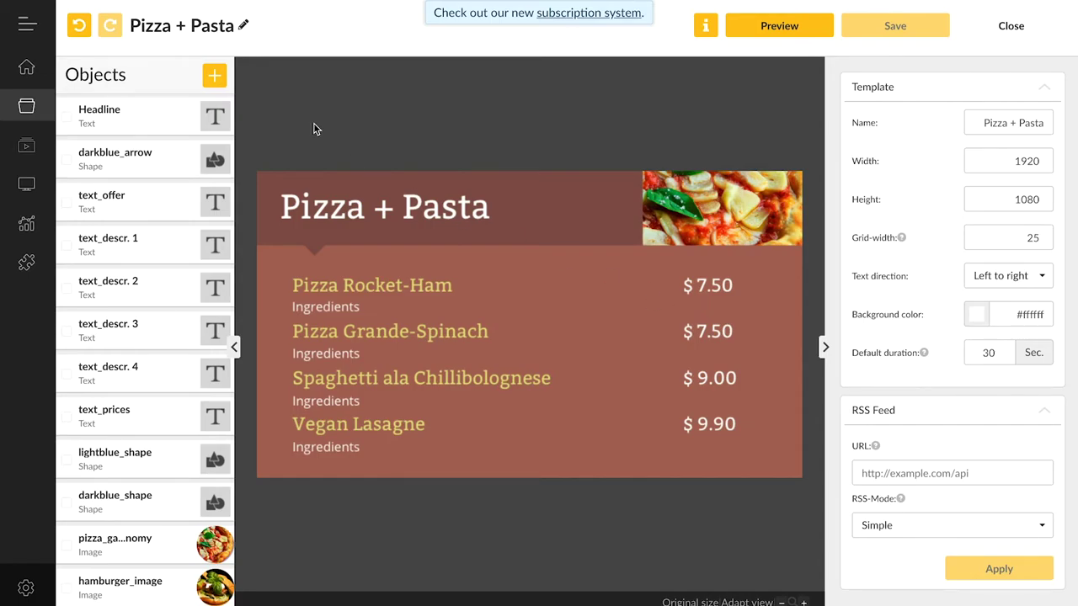
Hide and reshow the Headline, text_descr. 2 and pizza image objects to check which design element each one controls.
left_click(215, 116)
left_click(215, 117)
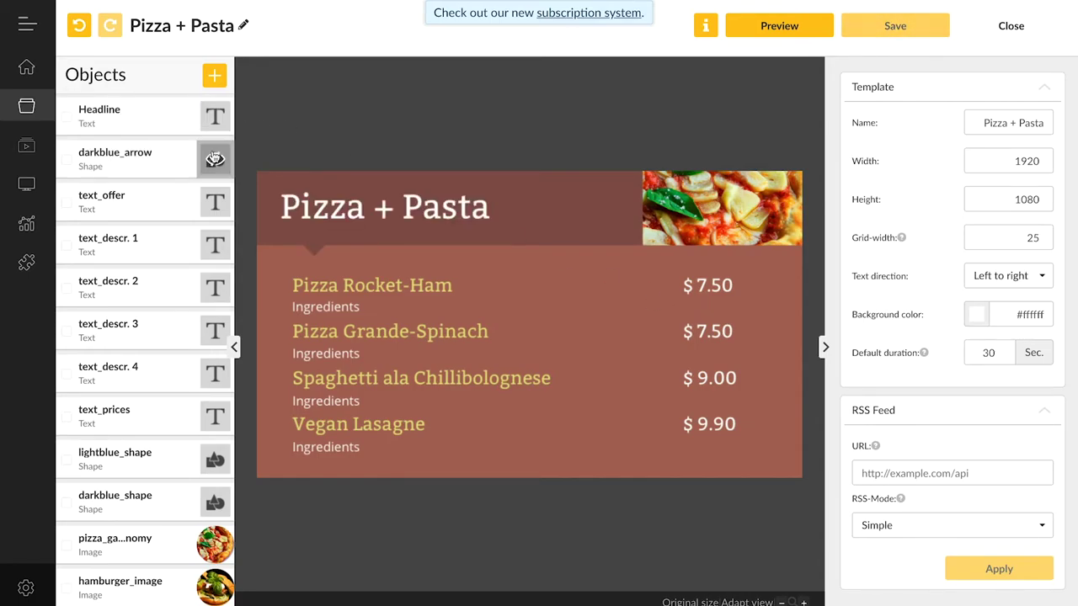
left_click(214, 287)
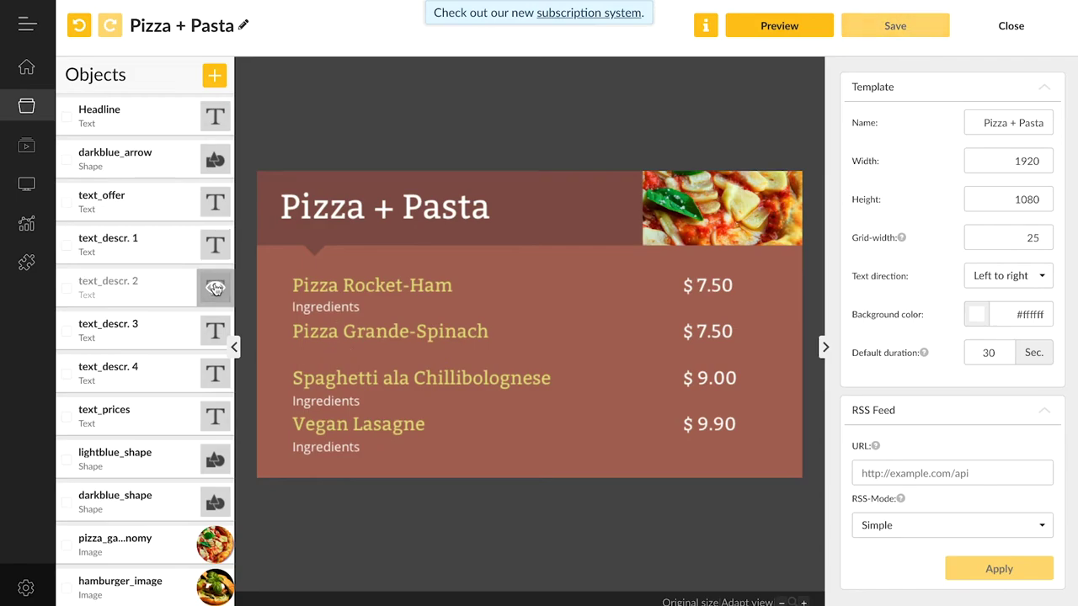
left_click(215, 287)
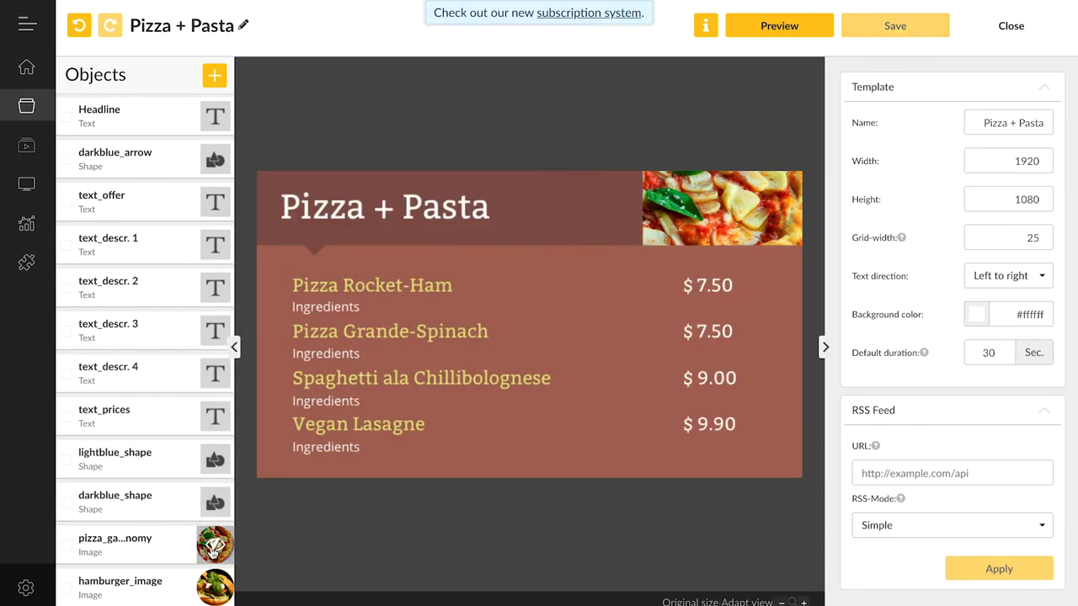
double_click(214, 544)
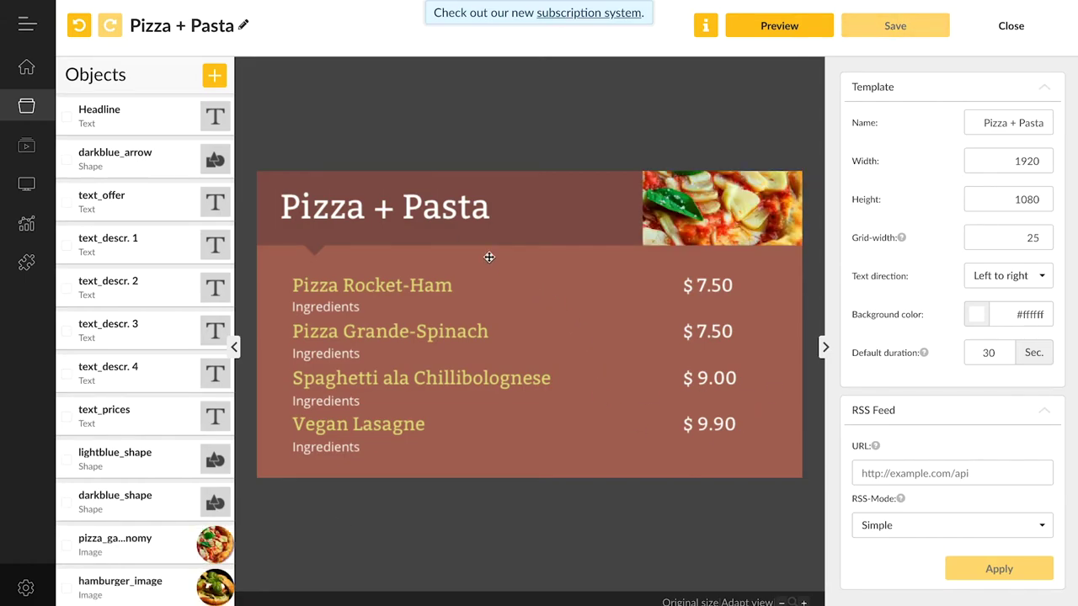
Set the font size of the Pizza + Pasta headline to 108.
left_click(448, 212)
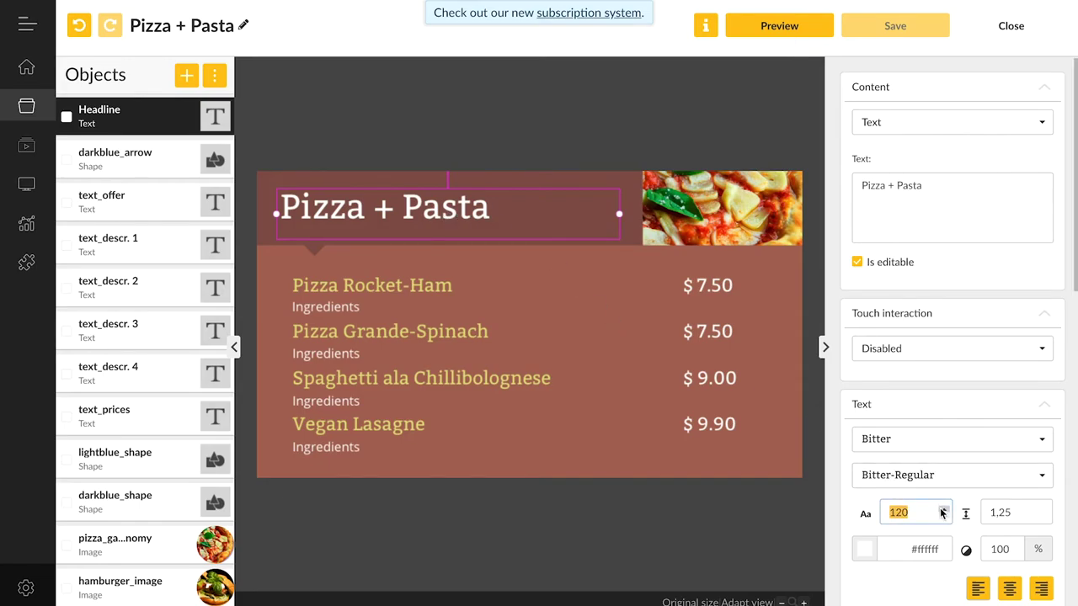
scroll(943, 513, "down", 20)
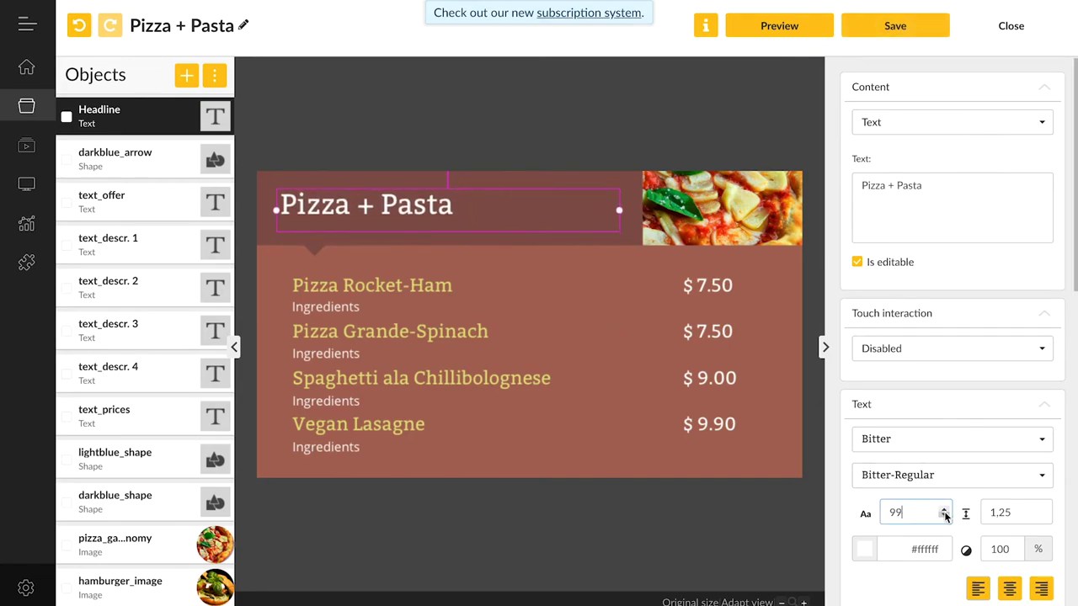
scroll(944, 515, "down", 1)
scroll(944, 515, "up", 13)
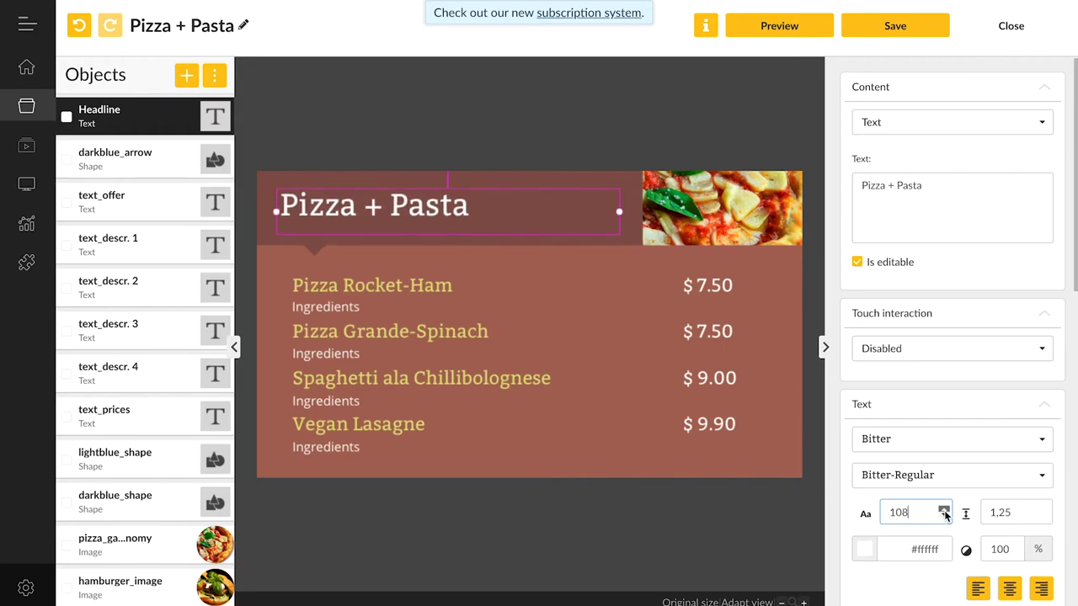
Try the text colour #9e7575 on the headline and restore it to white, #ffffff.
left_click(868, 551)
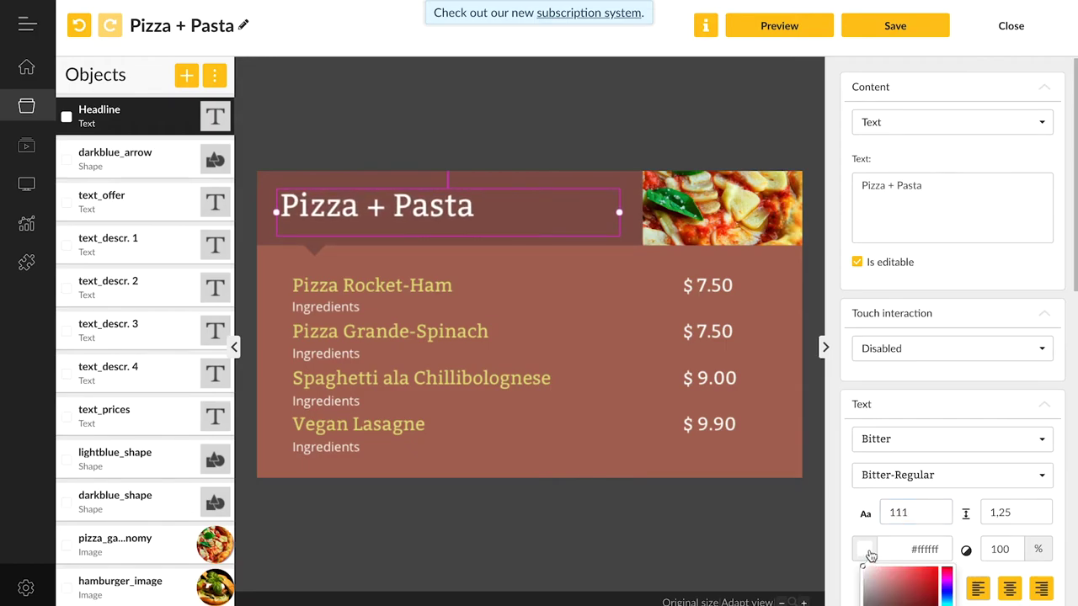
mouse_move(888, 587)
left_mouse_down()
mouse_move(916, 588)
mouse_move(882, 595)
left_mouse_up()
scroll(891, 581, "down", 2)
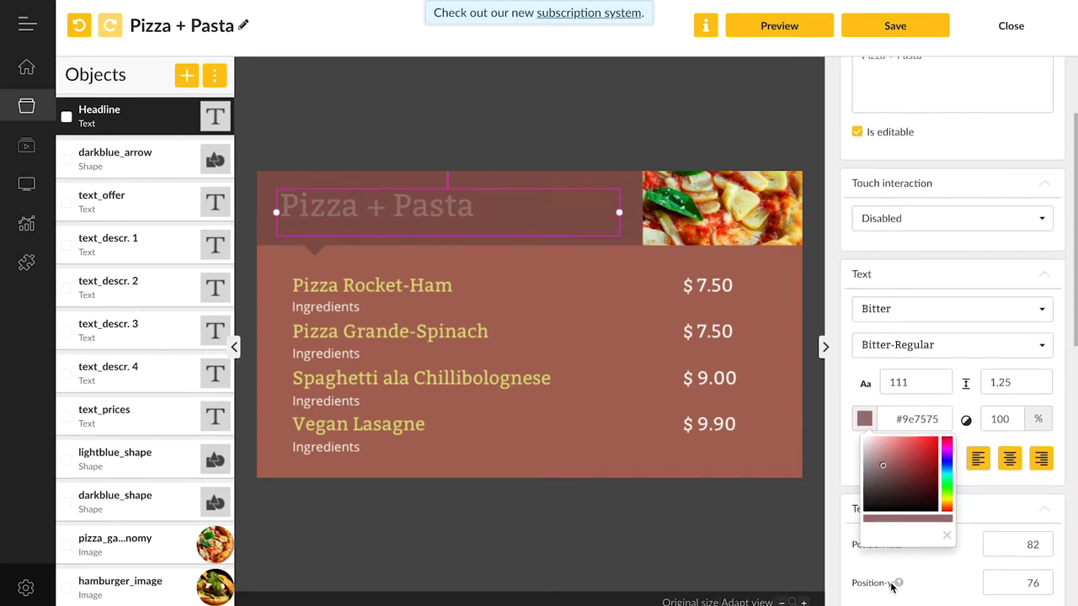
mouse_move(897, 429)
left_mouse_down()
mouse_move(909, 442)
mouse_move(892, 450)
mouse_move(829, 363)
left_mouse_up()
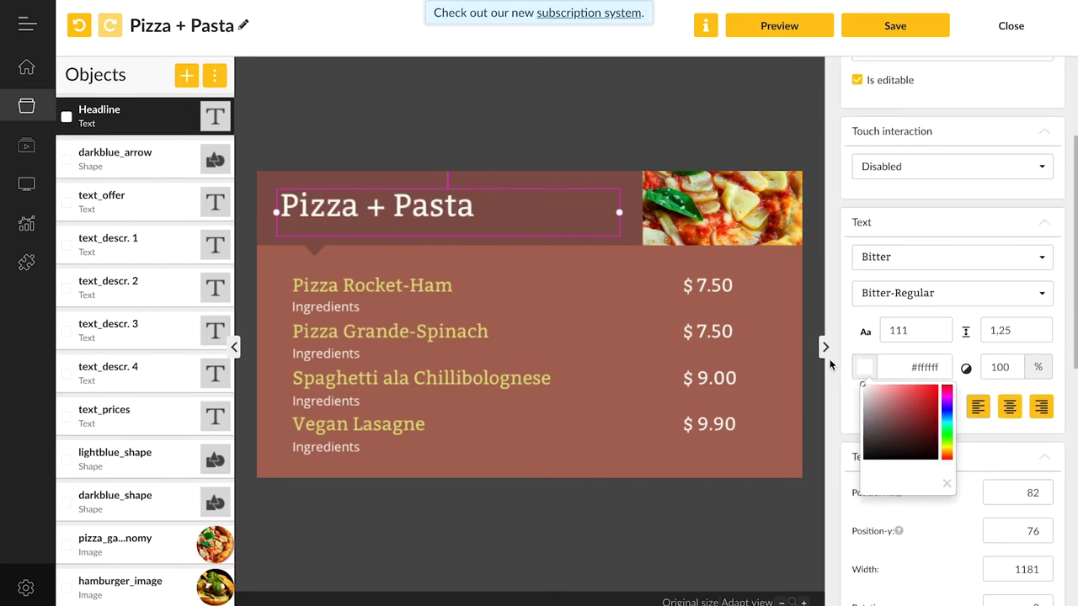
left_click(873, 357)
Change the headline text to "Pizza + Burger" and hide the pizza image to reveal the hamburger image.
left_click(484, 205)
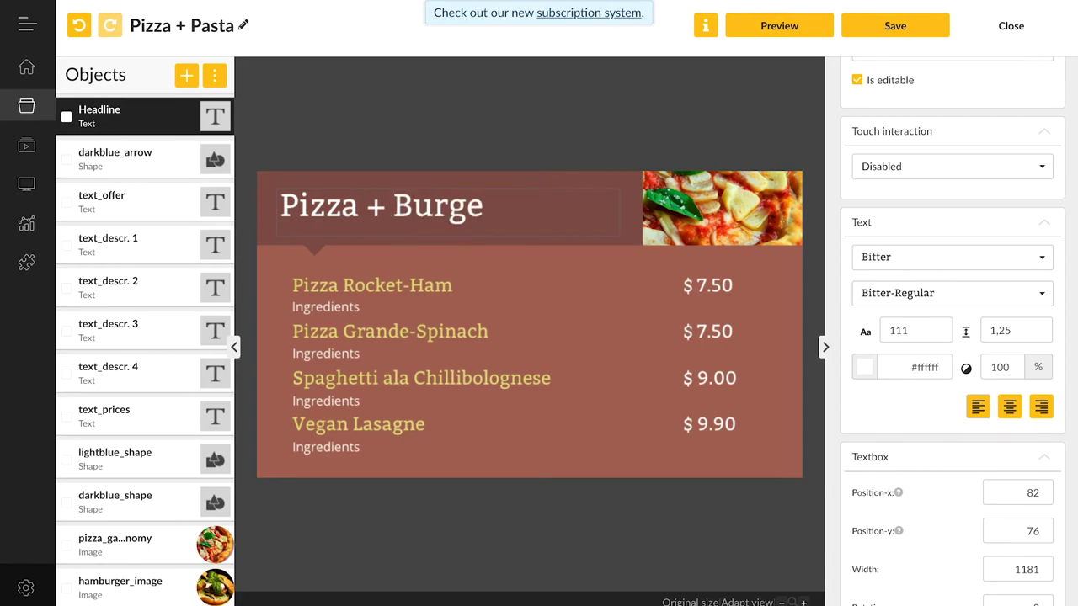
left_click(617, 293)
left_click(216, 545)
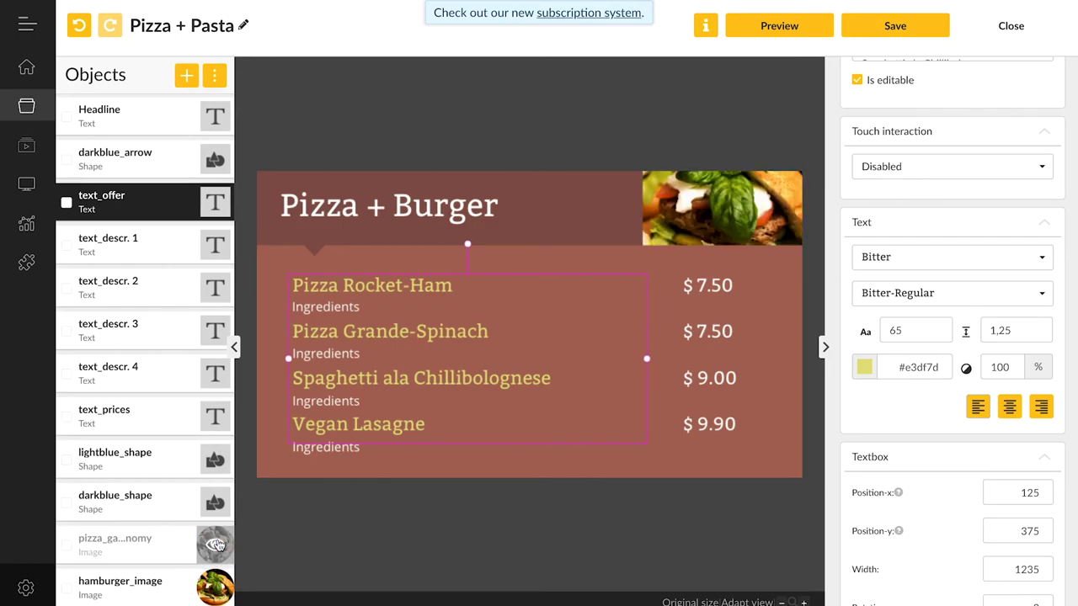
left_click(605, 143)
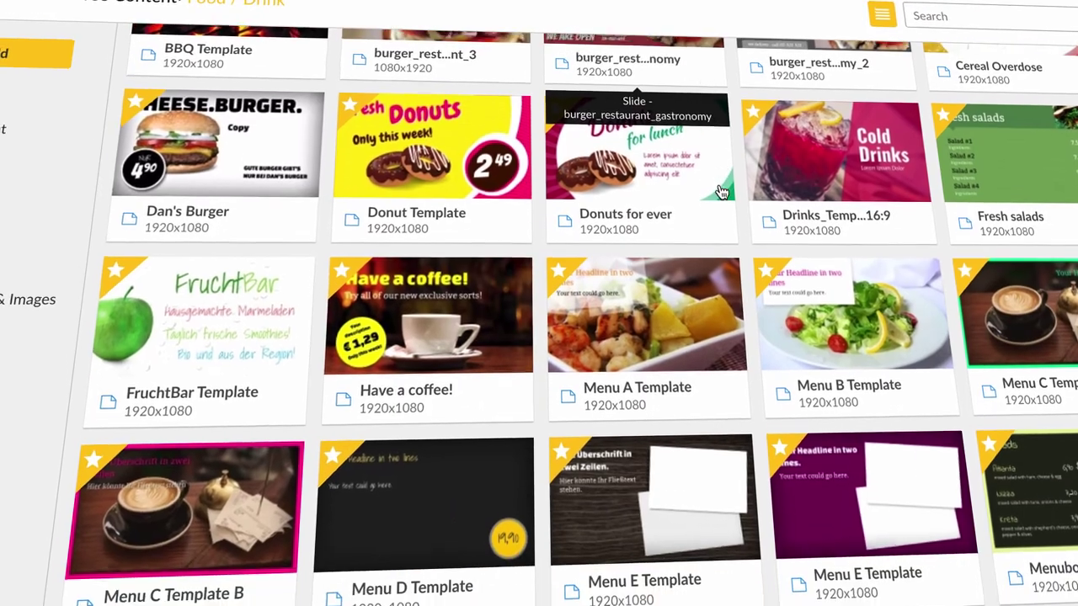
scroll(722, 192, "down", 5)
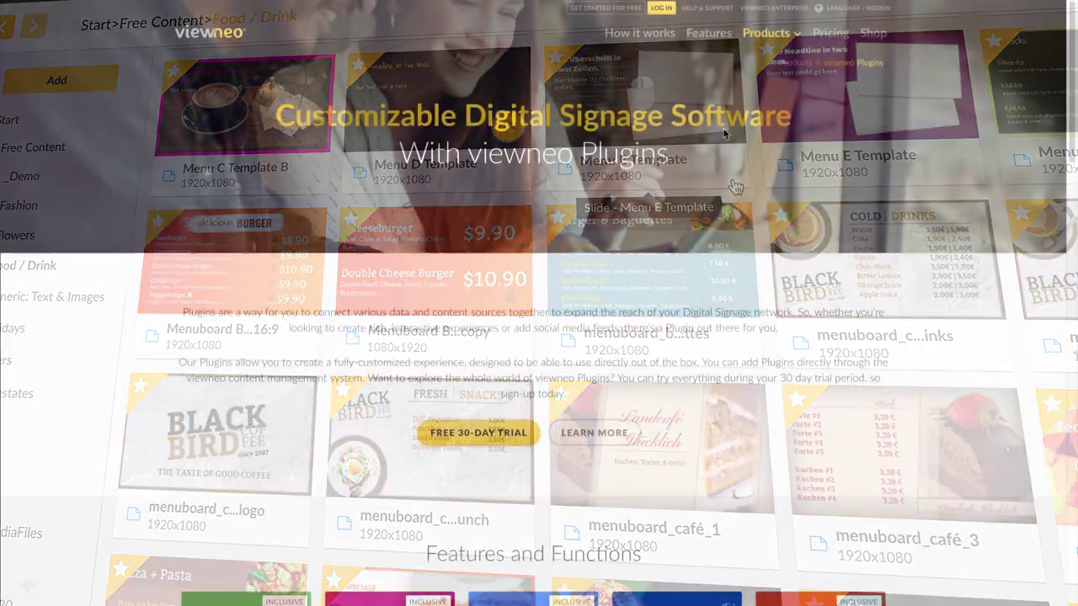
scroll(722, 133, "down", 5)
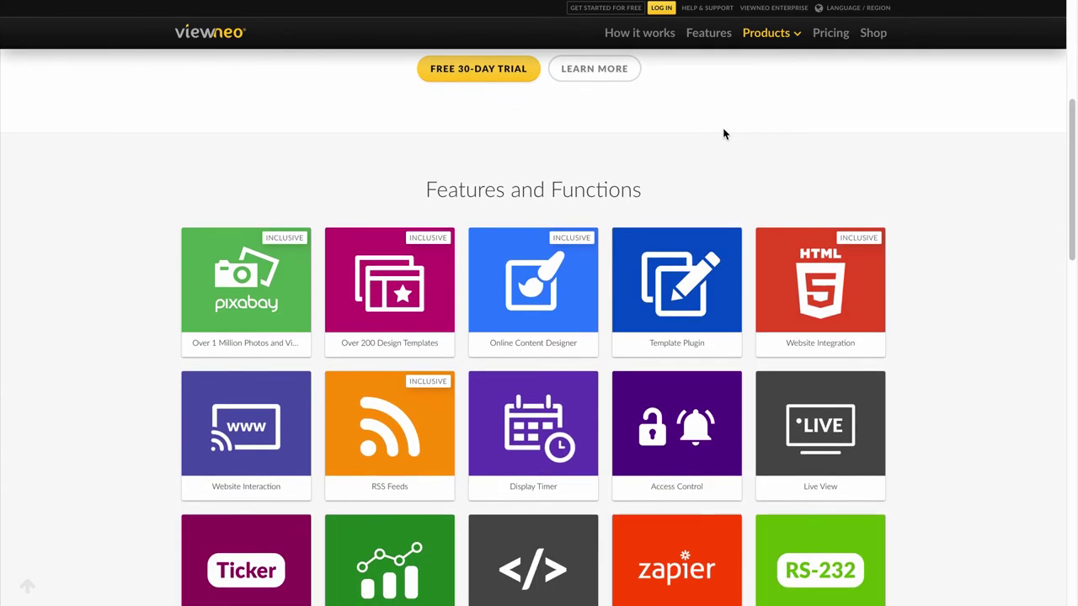